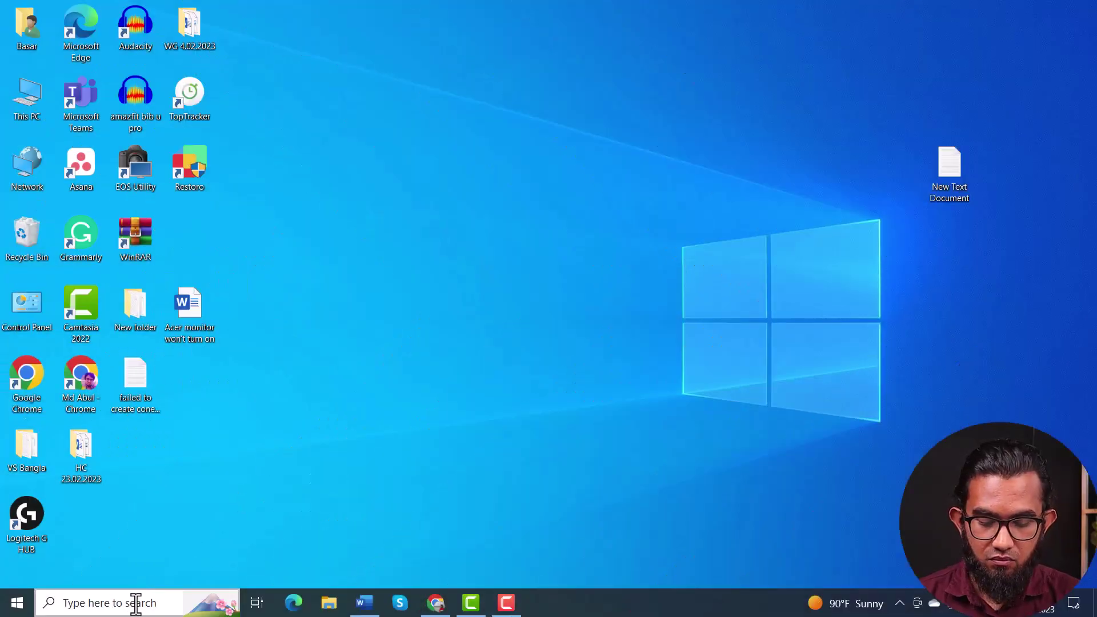
Search for 'control' and launch Control Panel
click(135, 603)
text(control)
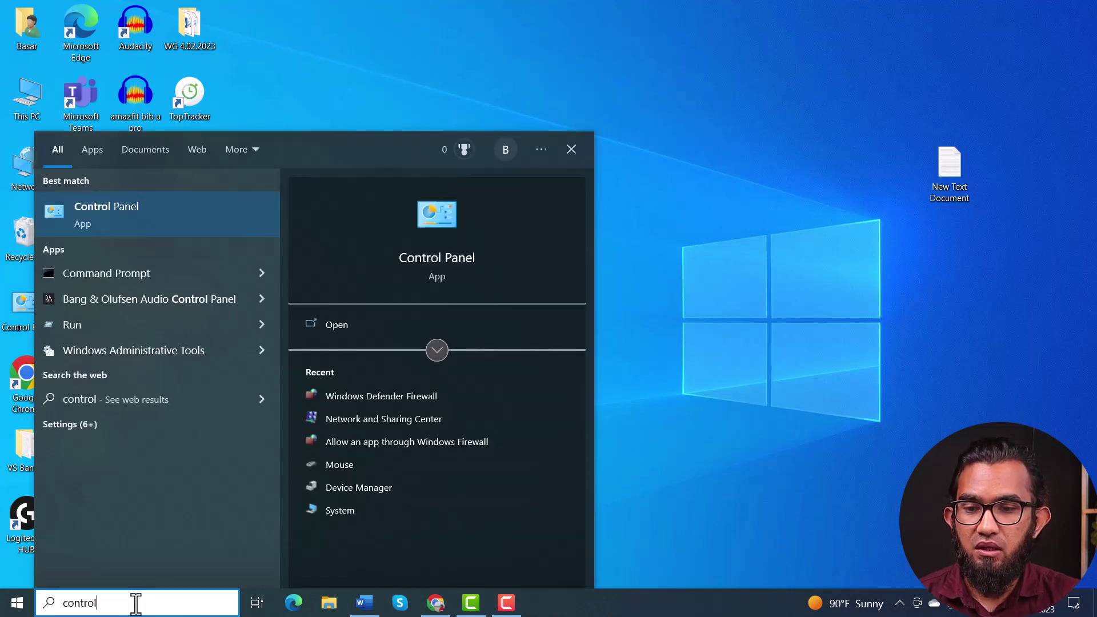
key(Return)
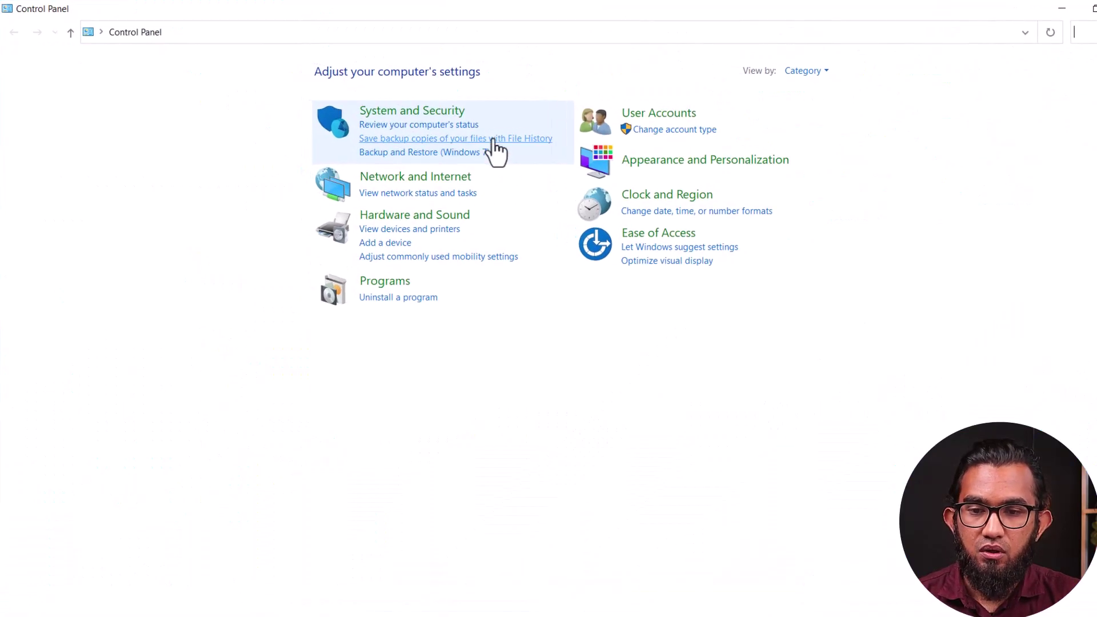
Go through Network and Sharing Center to the Wi-Fi properties and select Internet Protocol Version 4 (TCP/IPv4)
click(484, 180)
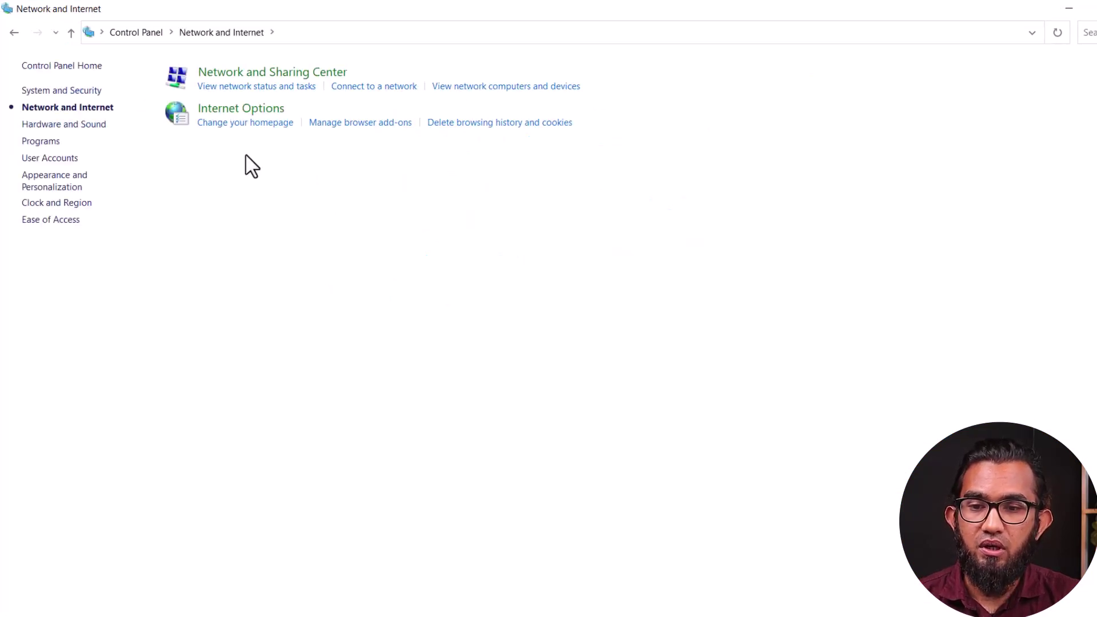
click(307, 74)
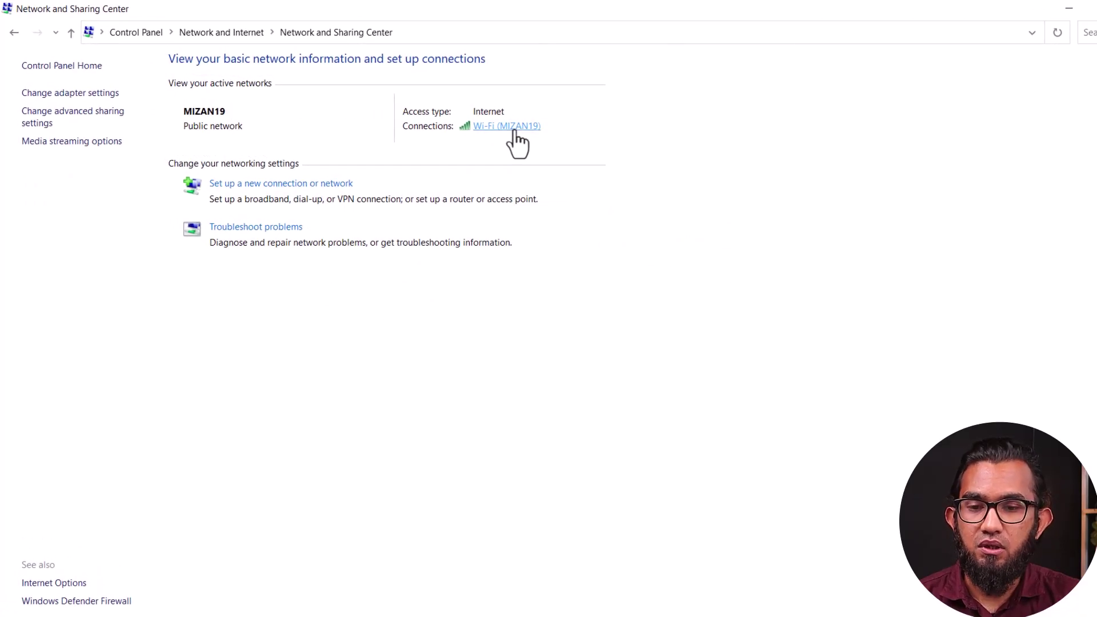
click(516, 130)
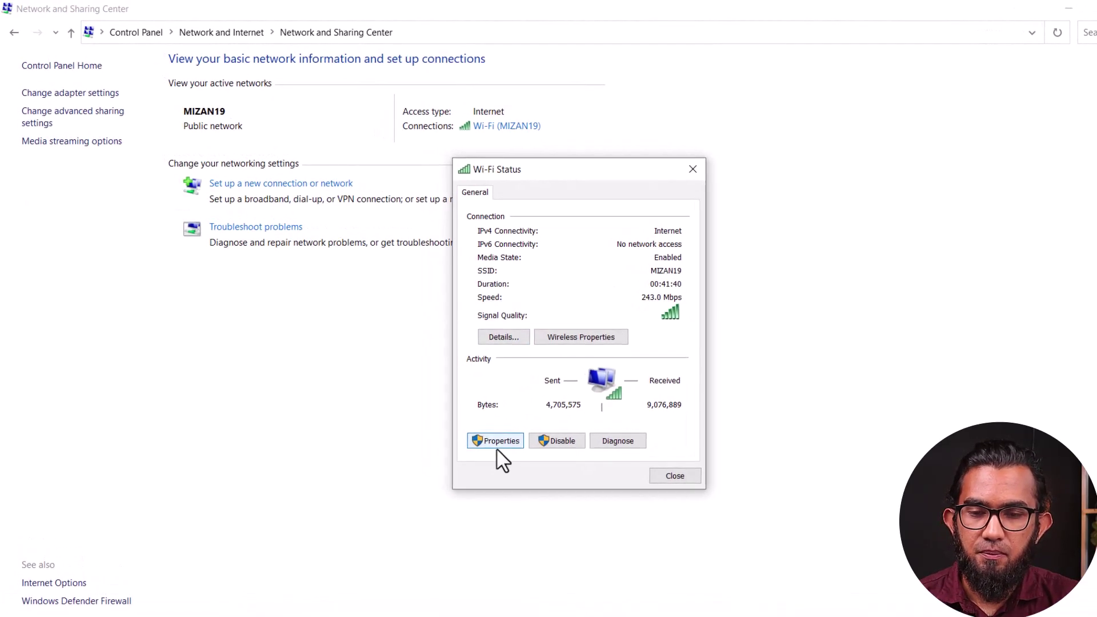
click(485, 431)
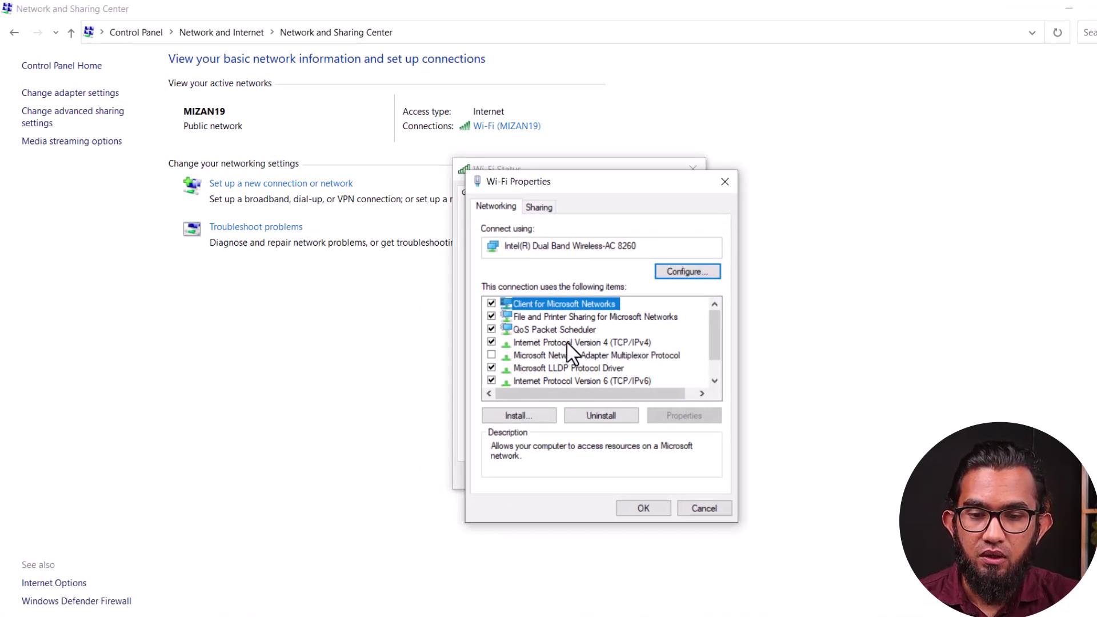
click(567, 341)
Open the Wi-Fi adapter's Internet Protocol Version 4 (TCP/IPv4) Properties dialog
double_click(567, 341)
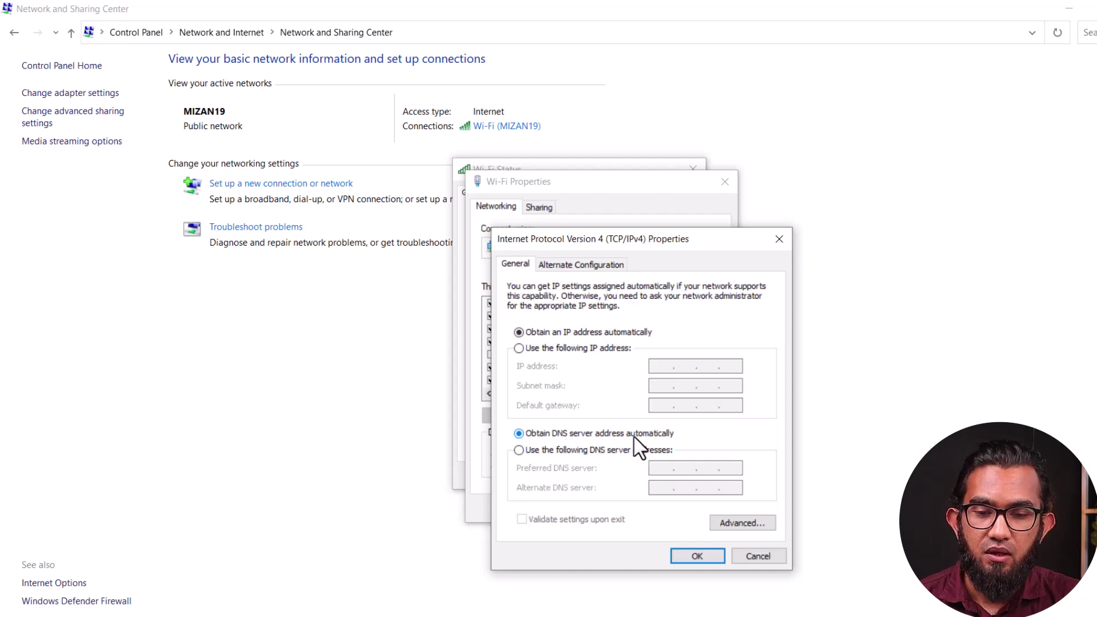
Close the IPv4 settings, then open and review the TCP/IPv6 DNS settings
click(702, 556)
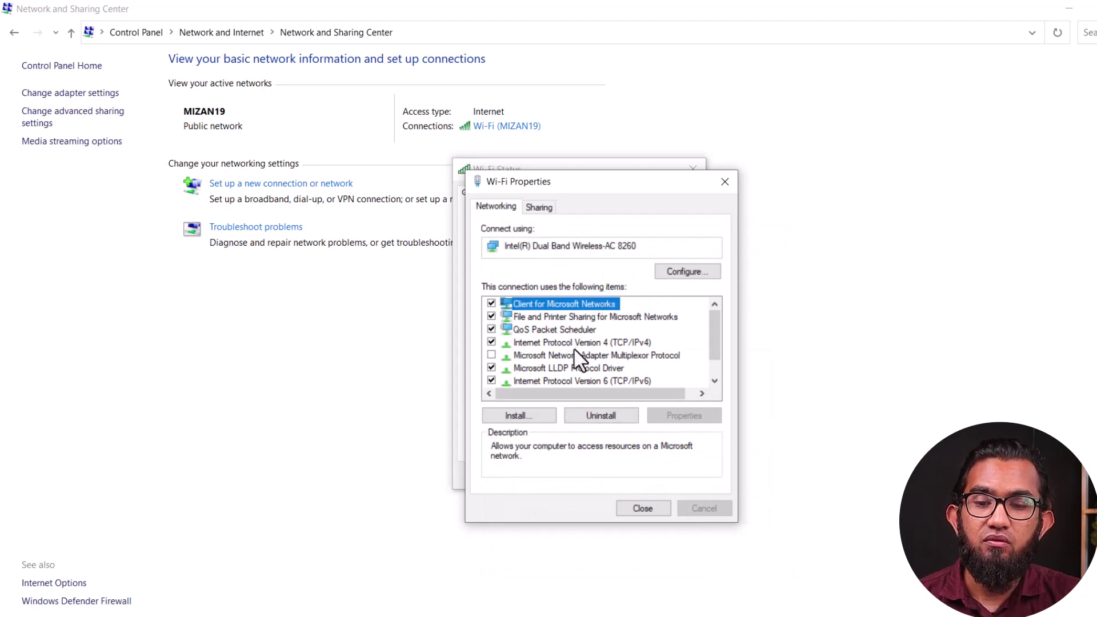
click(570, 382)
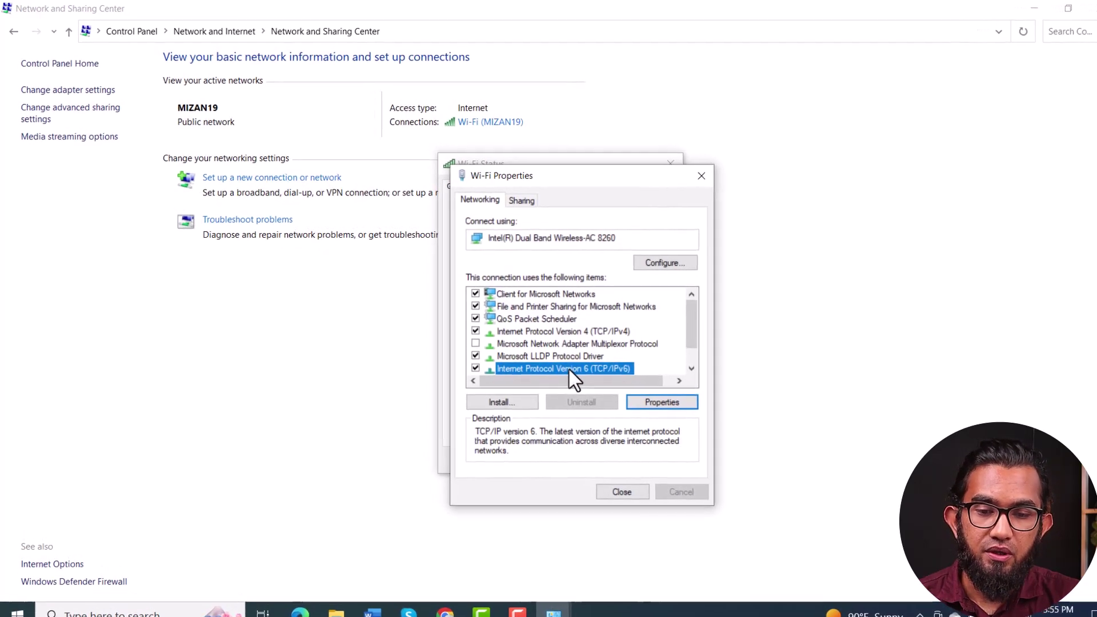
click(664, 416)
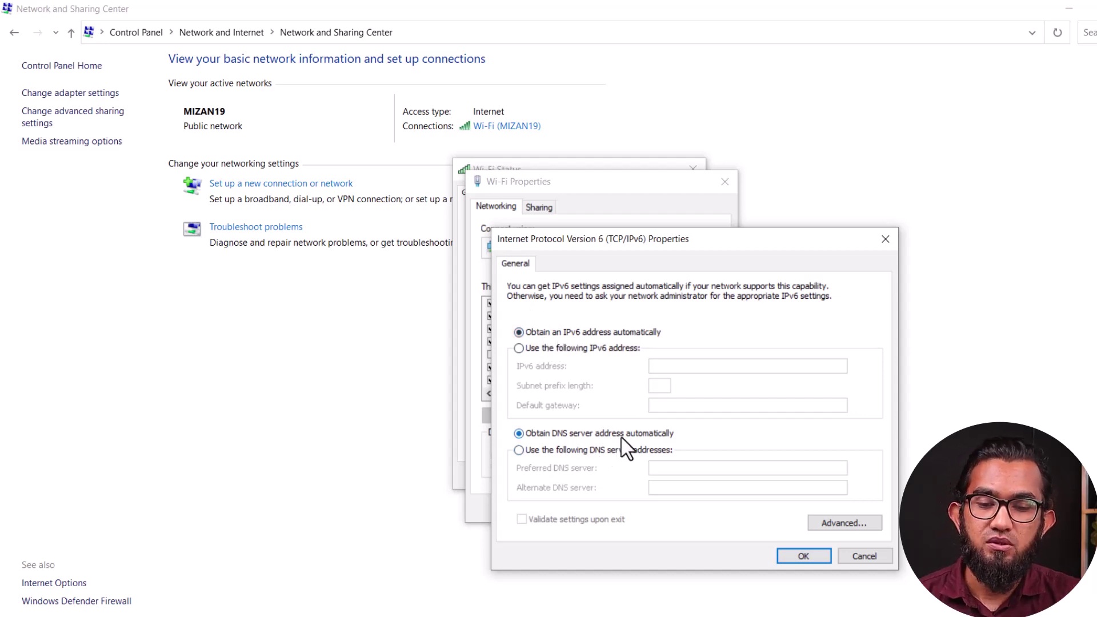
click(803, 556)
Close Wi-Fi Properties, Wi-Fi Status and the Network and Sharing Center window
click(644, 506)
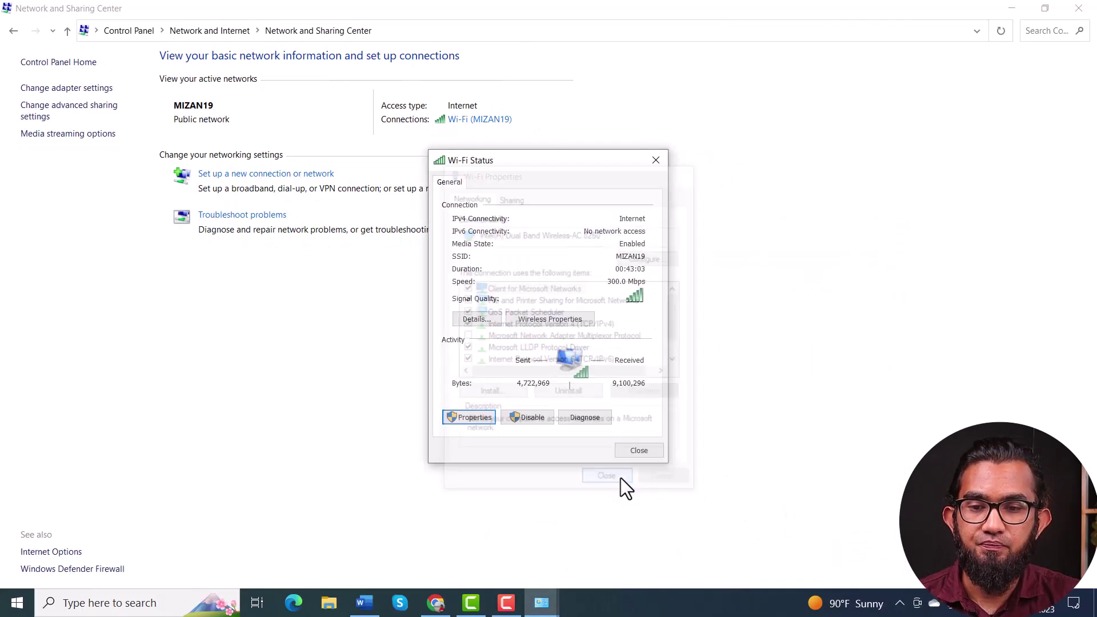
click(639, 455)
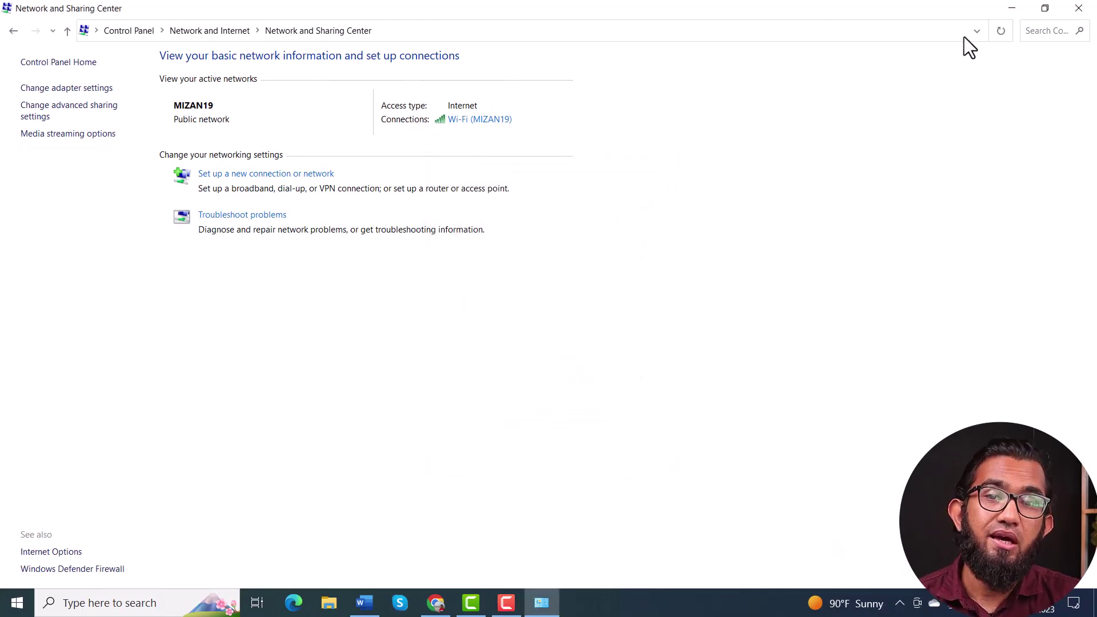
click(1078, 8)
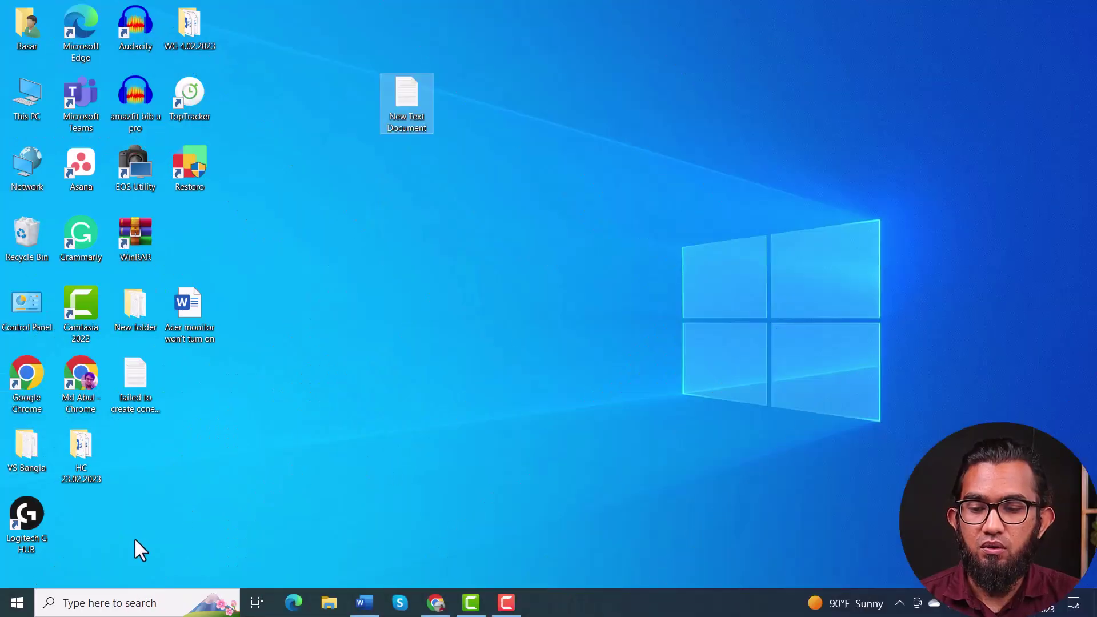
Open an administrator Command Prompt beside the Notepad command list
click(130, 599)
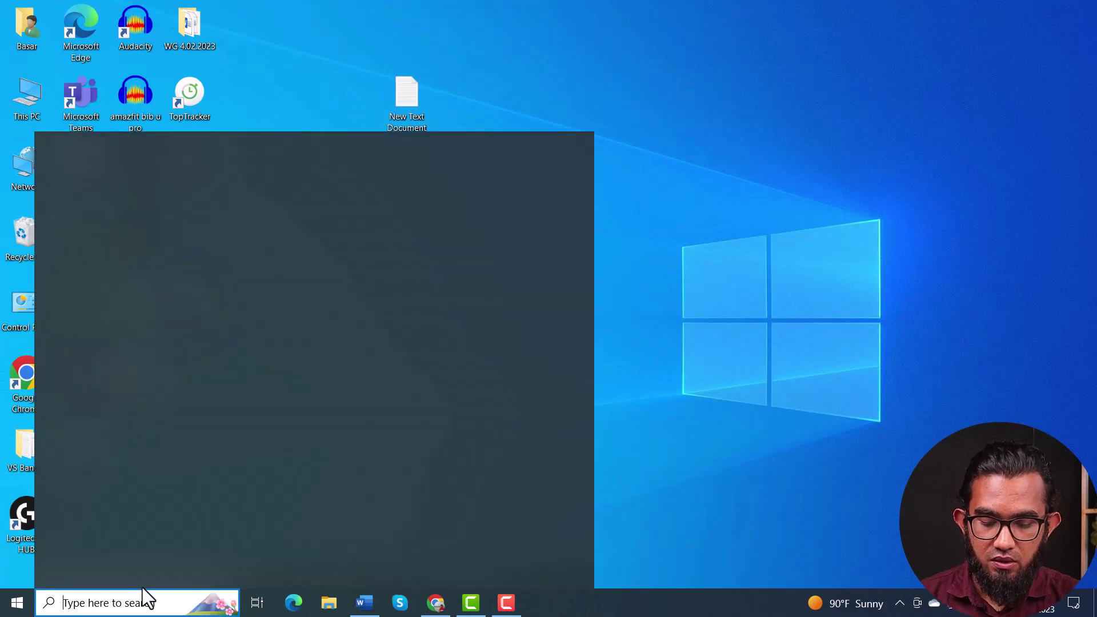
text(cmd)
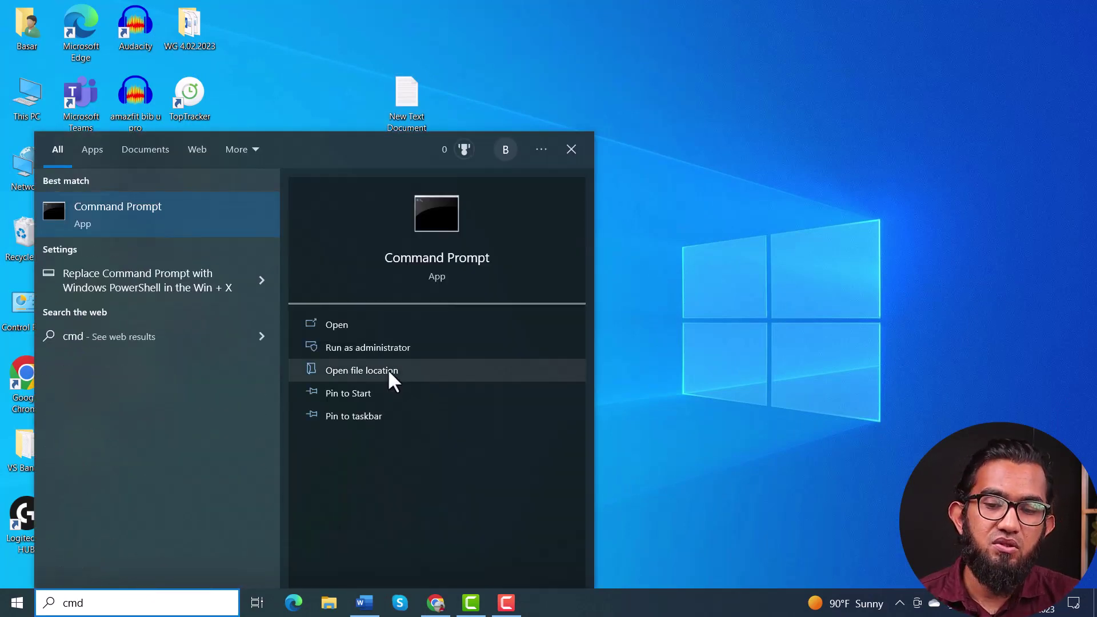
click(400, 346)
drag(294, 54, 284, 154)
double_click(413, 115)
drag(819, 41, 955, 36)
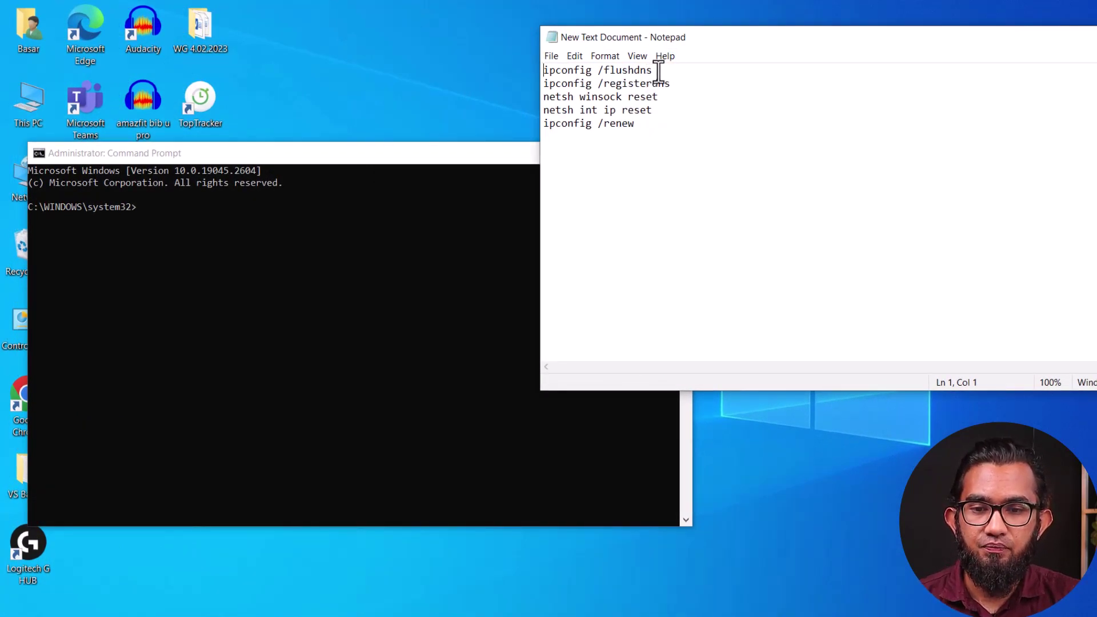
Copy from Notepad and run ipconfig /flushdns and ipconfig /registerdns in the console
drag(659, 71, 547, 72)
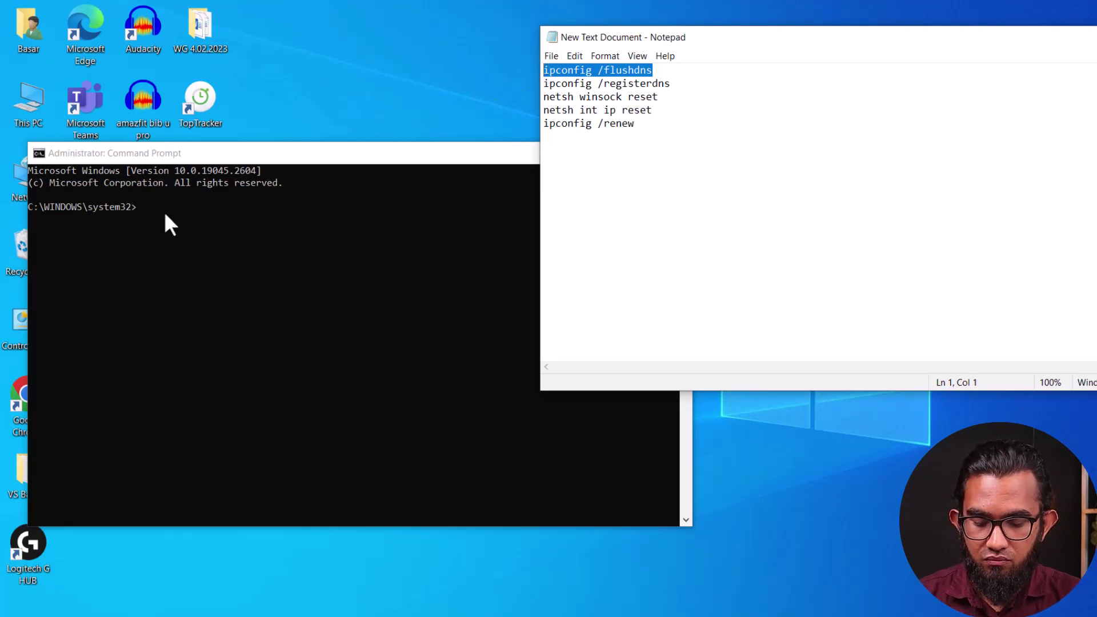
text(ipconfig /flushdns)
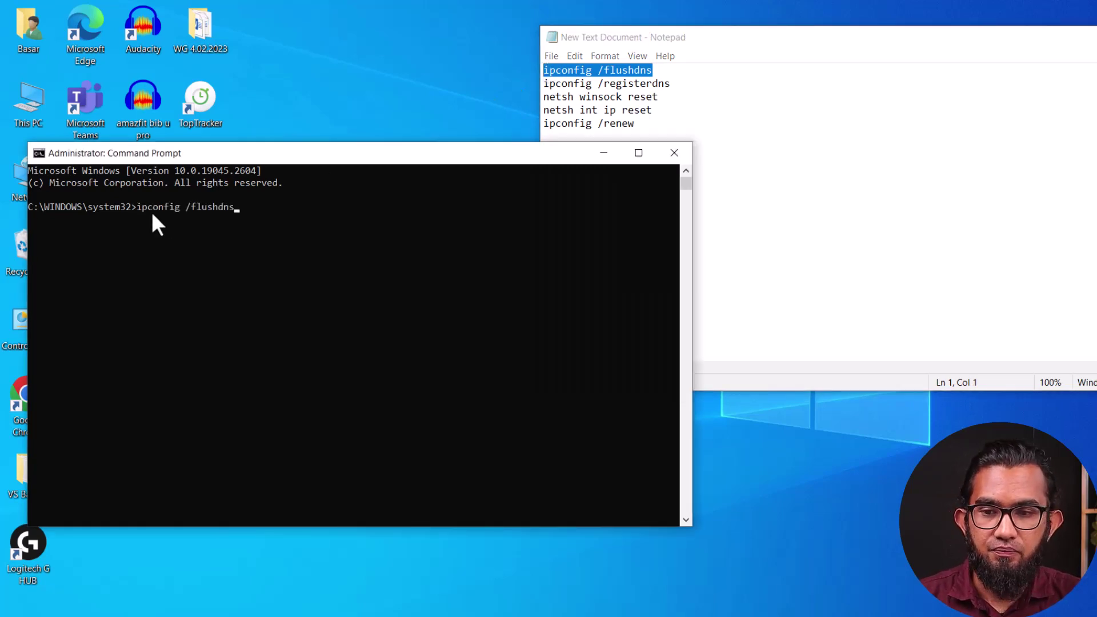
key(Return)
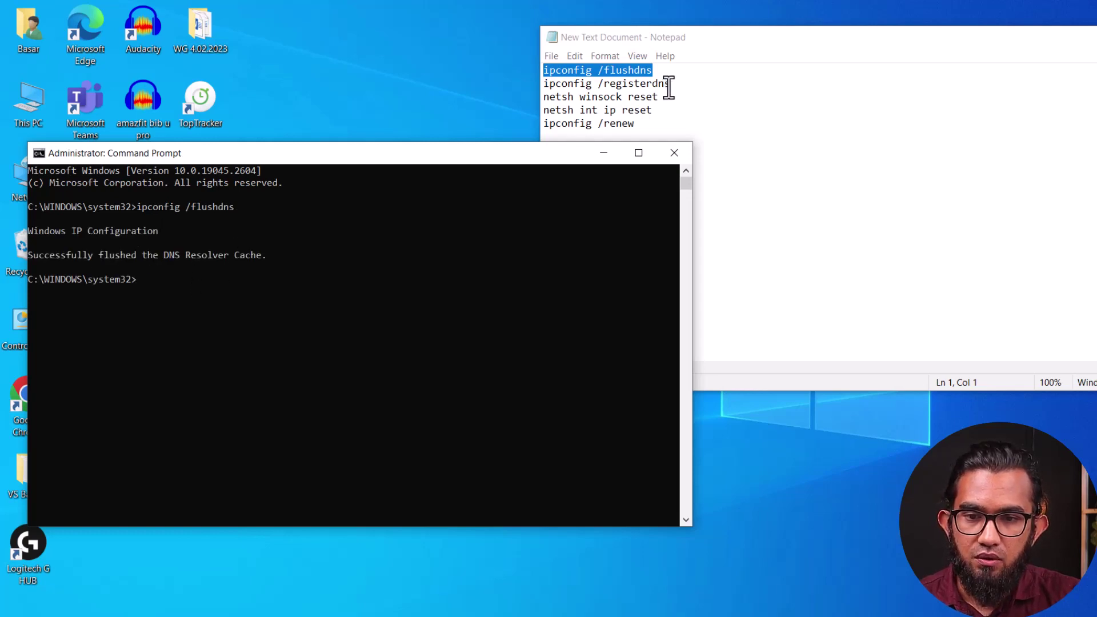
drag(670, 83, 540, 93)
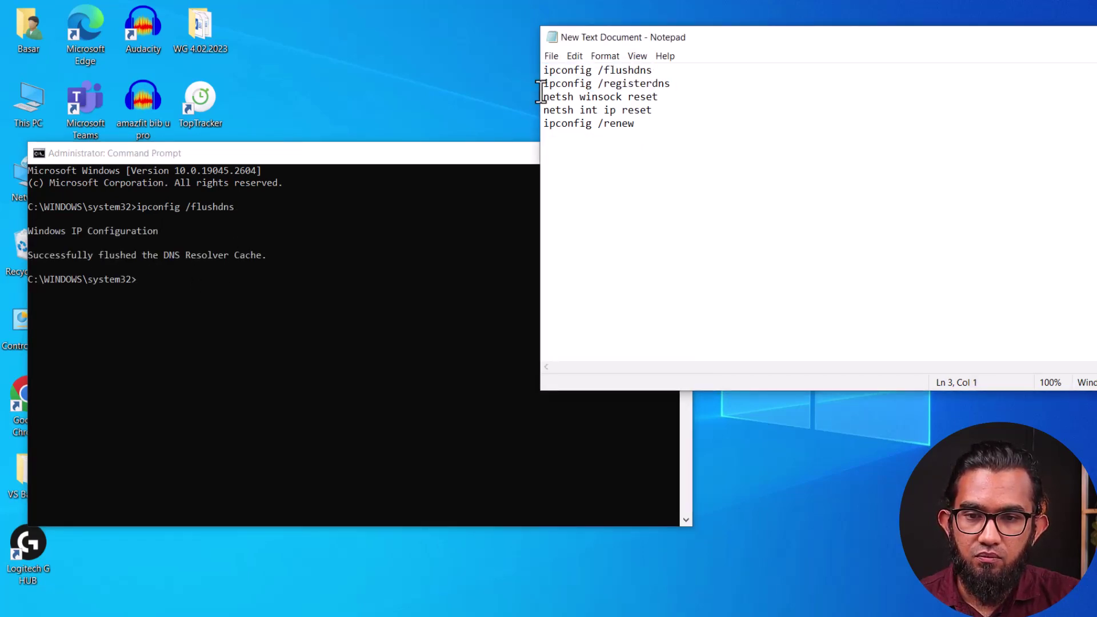
drag(670, 83, 541, 86)
key(super+c)
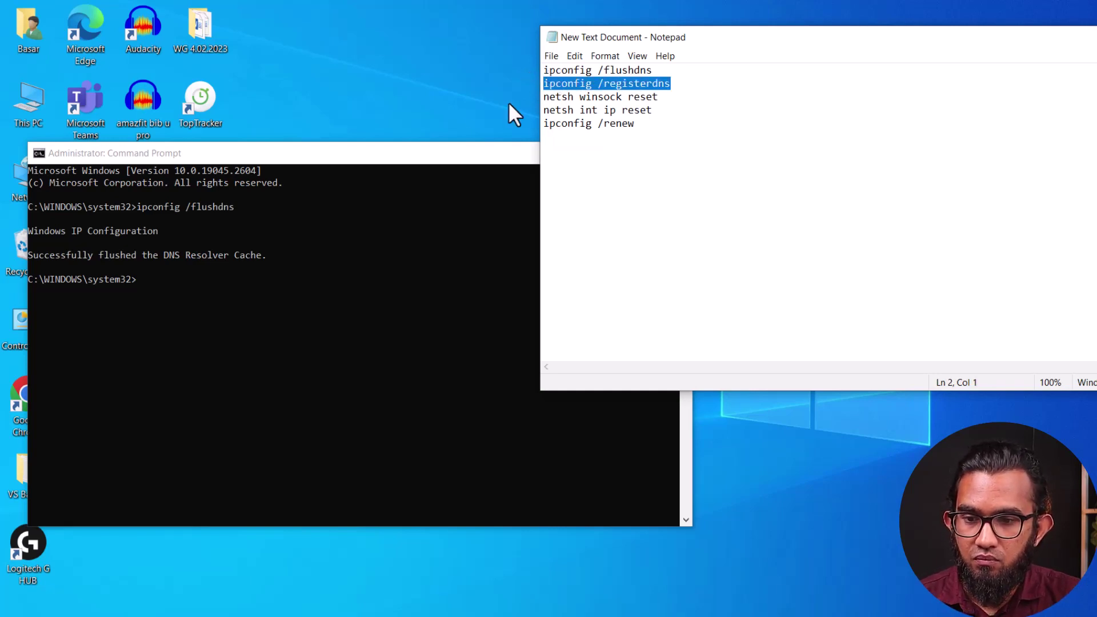
click(164, 282)
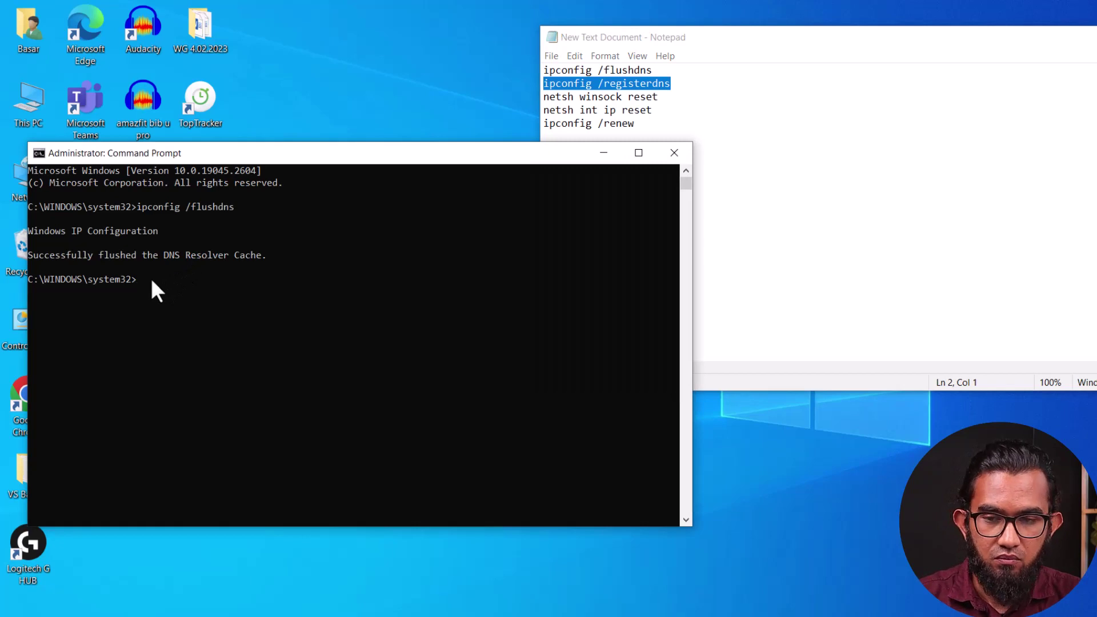
right_click(151, 278)
key(Return)
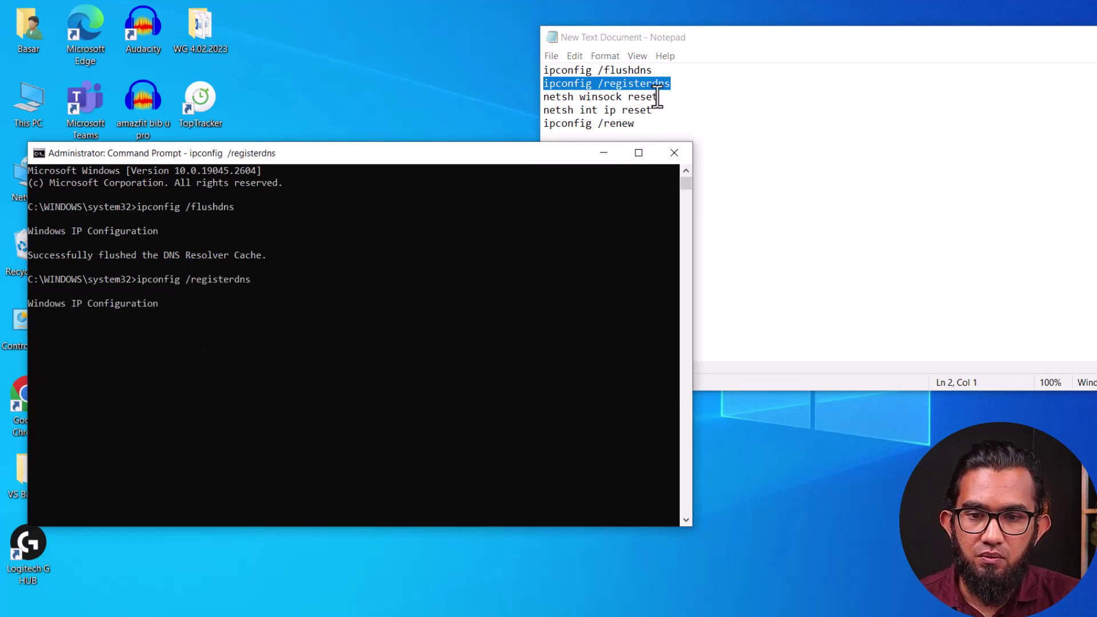
drag(662, 97, 532, 96)
key(super+c)
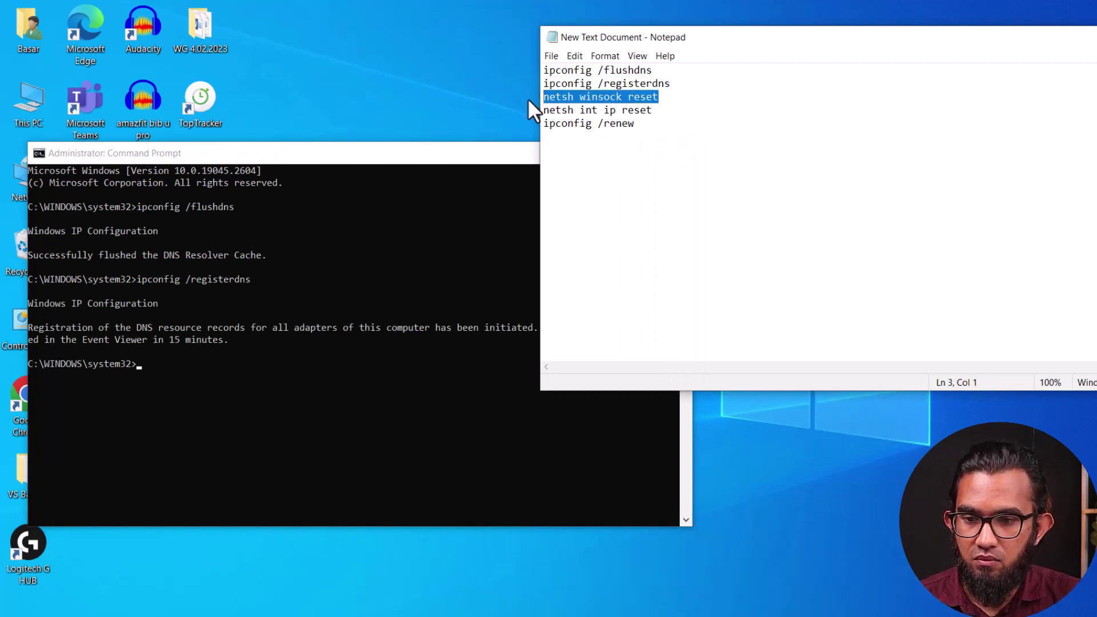
click(160, 364)
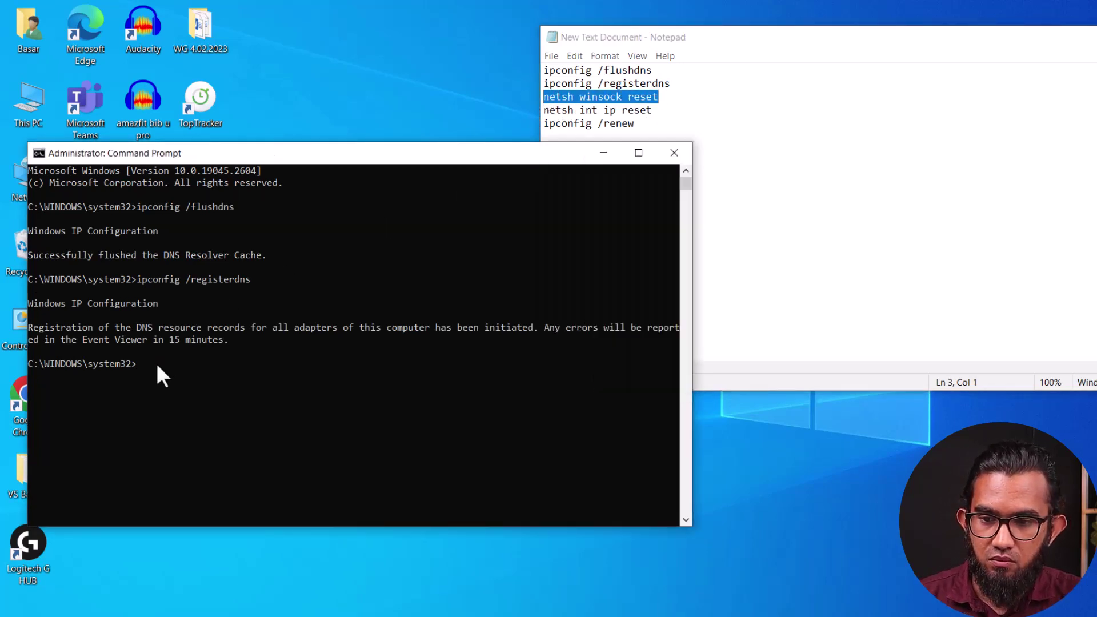
Run netsh winsock reset and netsh int ip reset in the console
right_click(156, 362)
key(Return)
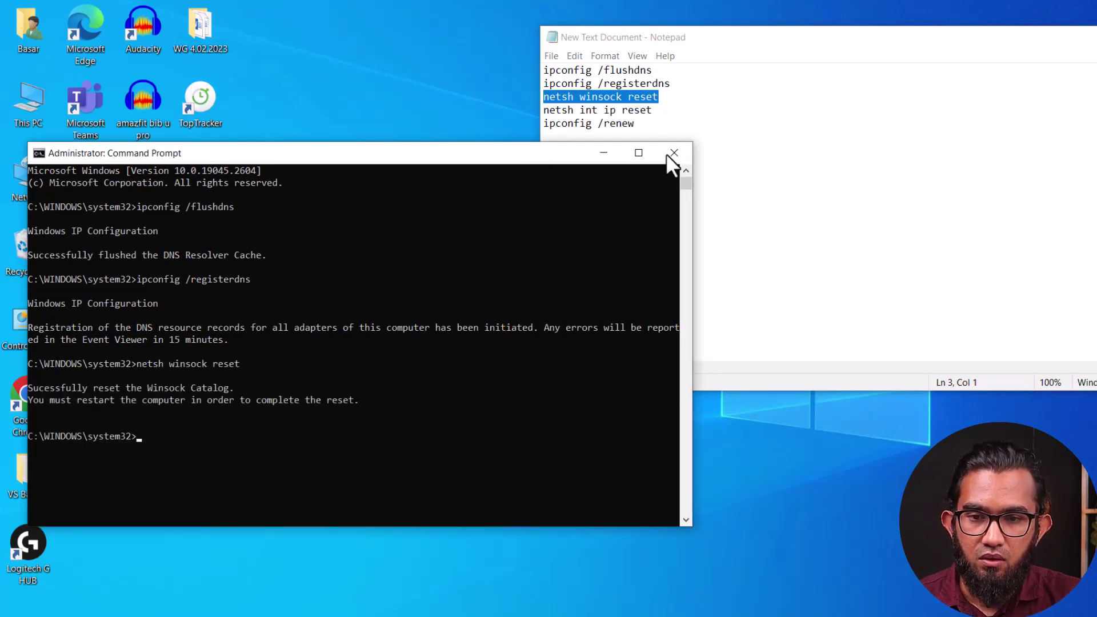
drag(652, 110, 516, 113)
key(super+c)
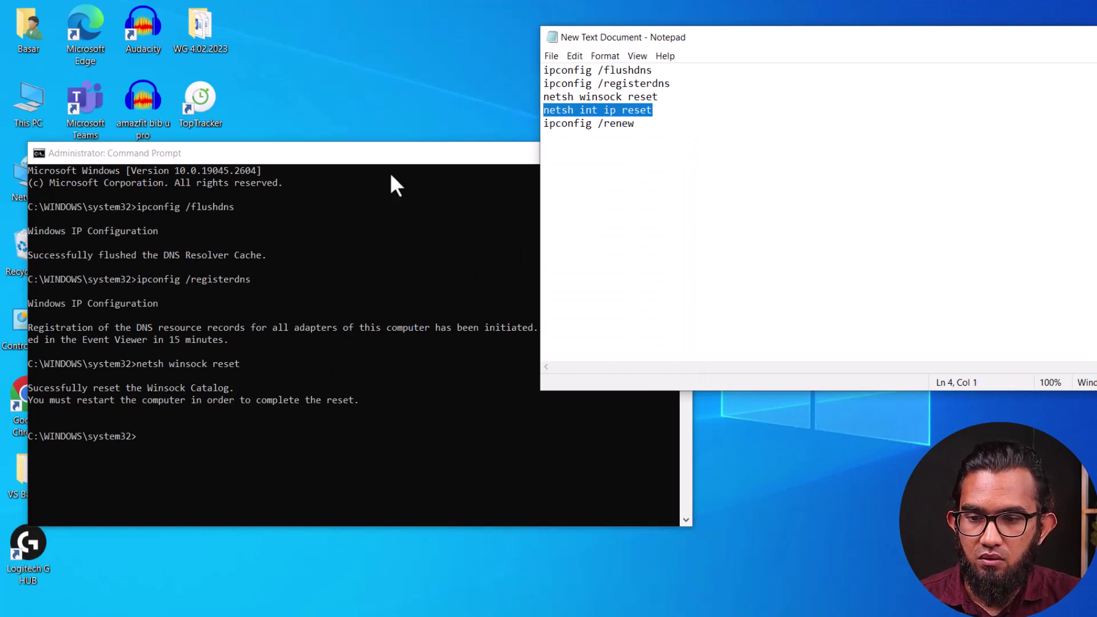
click(154, 438)
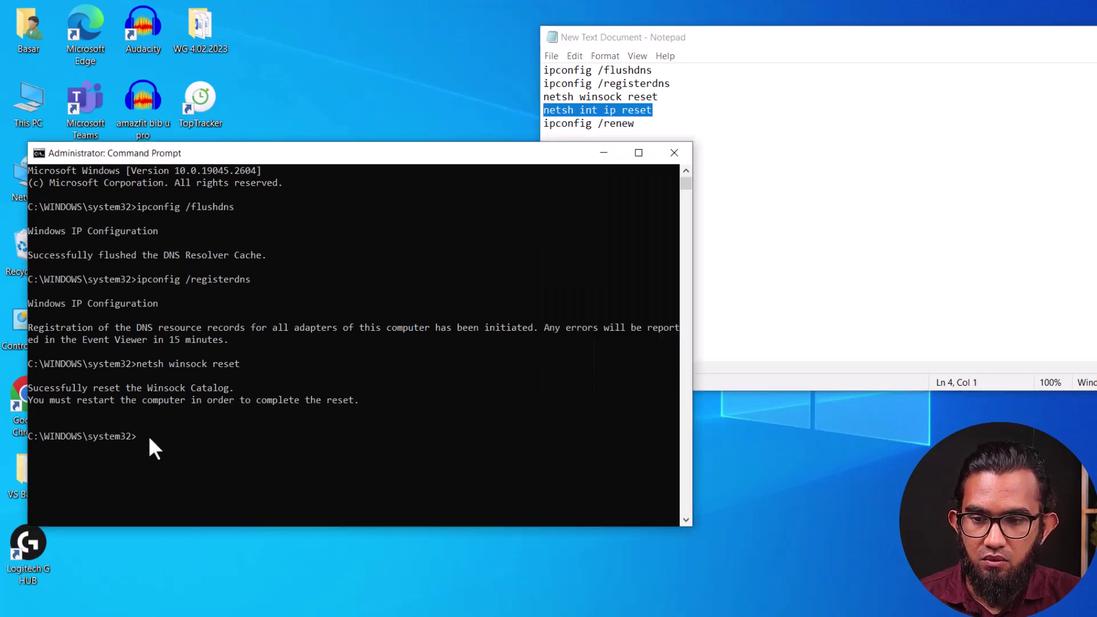
right_click(149, 435)
key(Return)
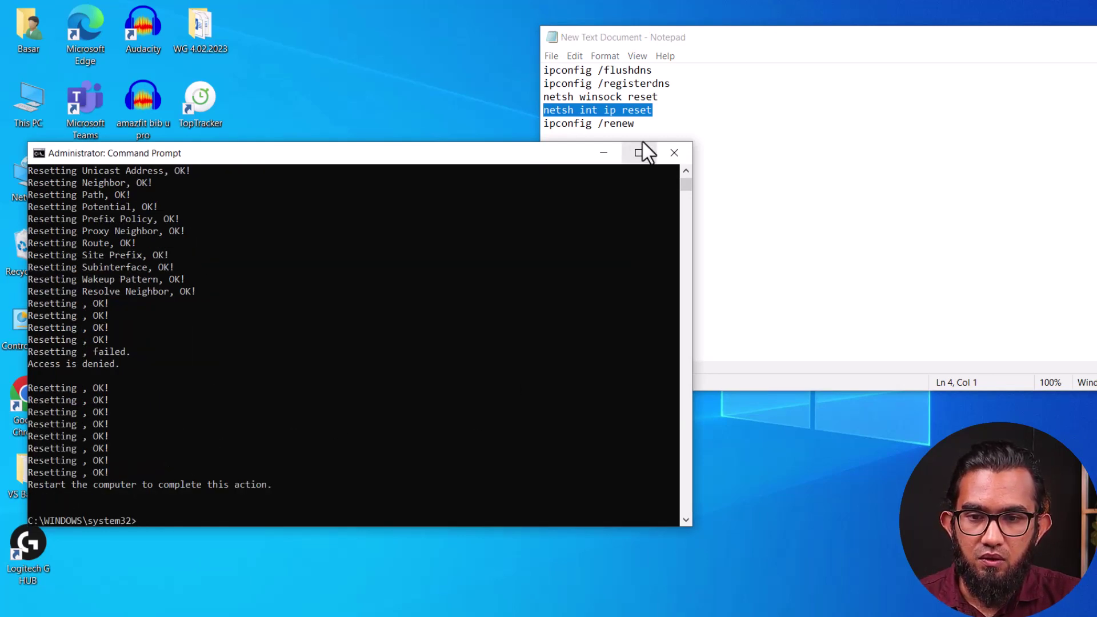
Run ipconfig /renew, then close Command Prompt
drag(637, 125, 544, 126)
key(super+c)
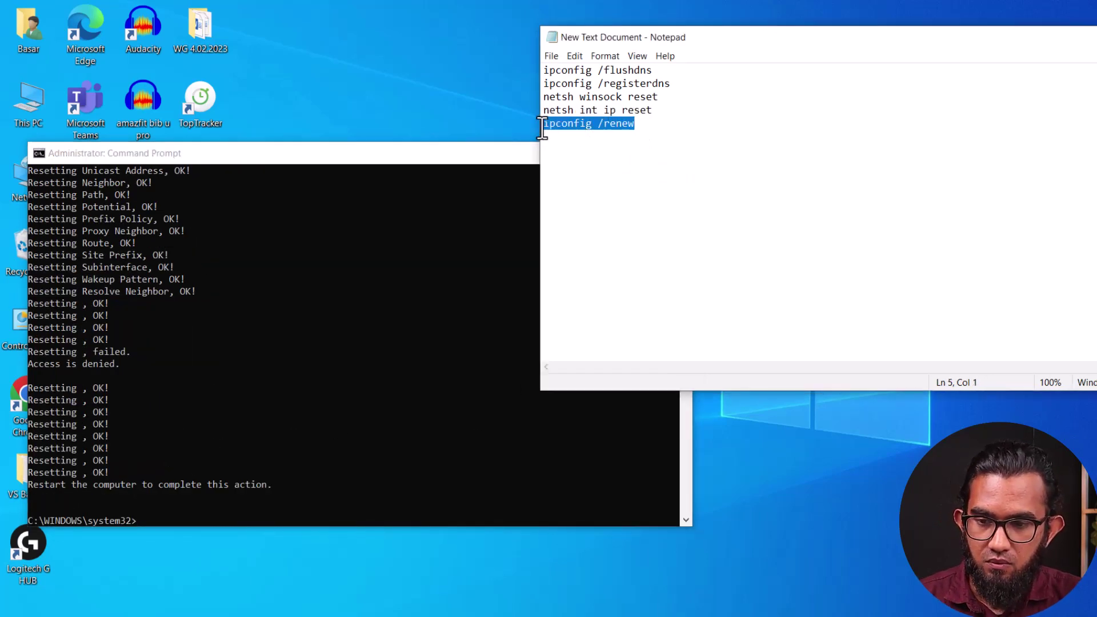
click(154, 523)
click(155, 519)
right_click(156, 516)
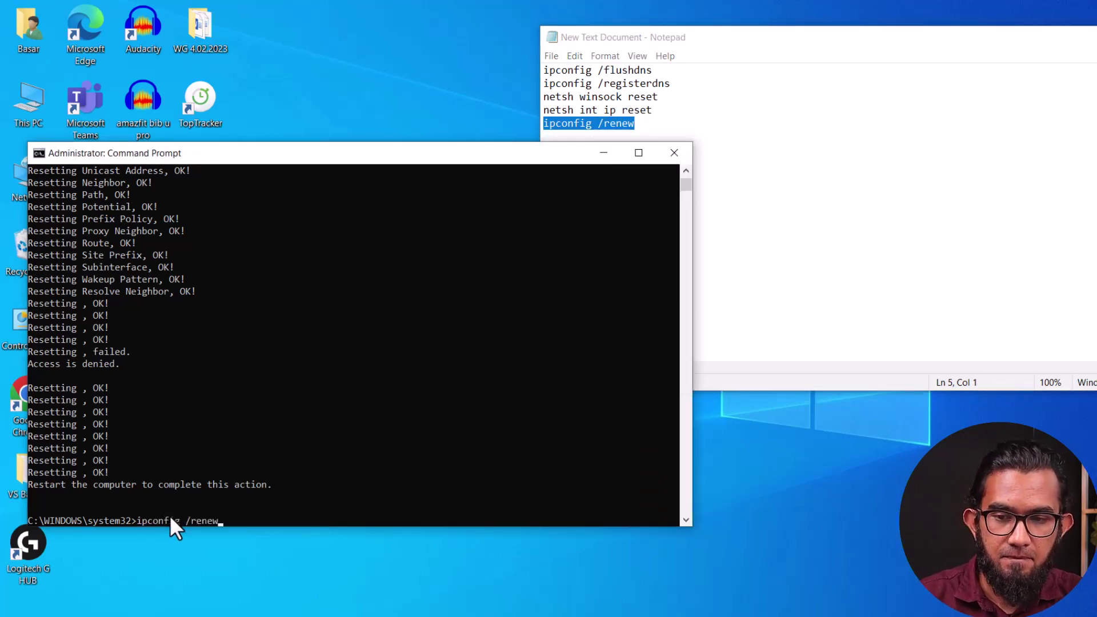
key(Return)
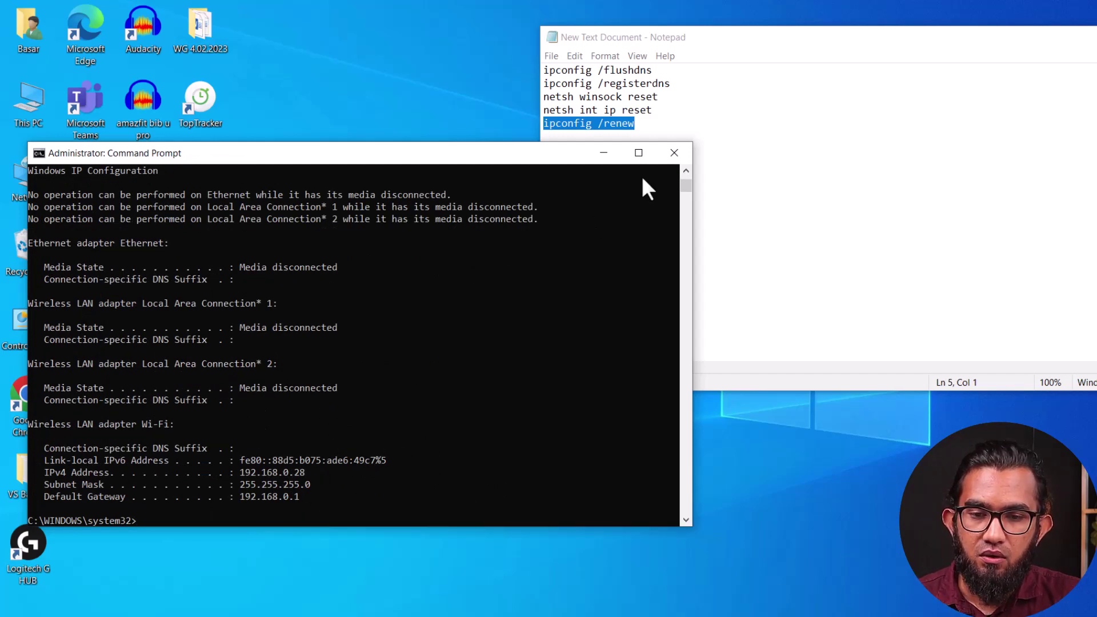
click(673, 159)
drag(879, 51, 741, 48)
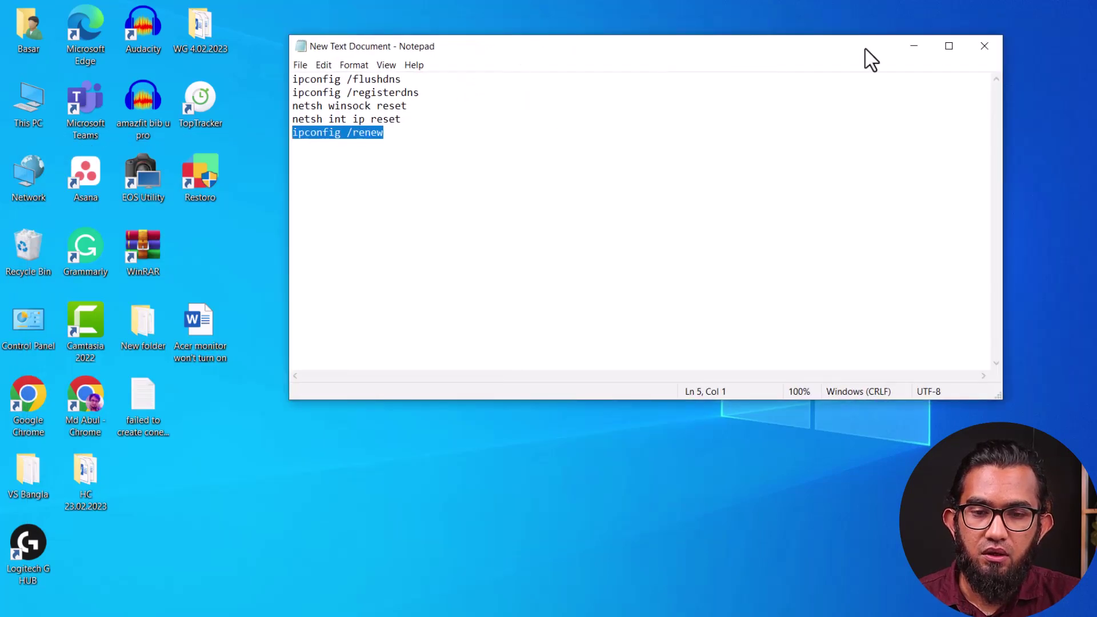
Close Notepad, run ncpa.cpl, and open Wi-Fi Properties with TCP/IPv4 selected
click(983, 42)
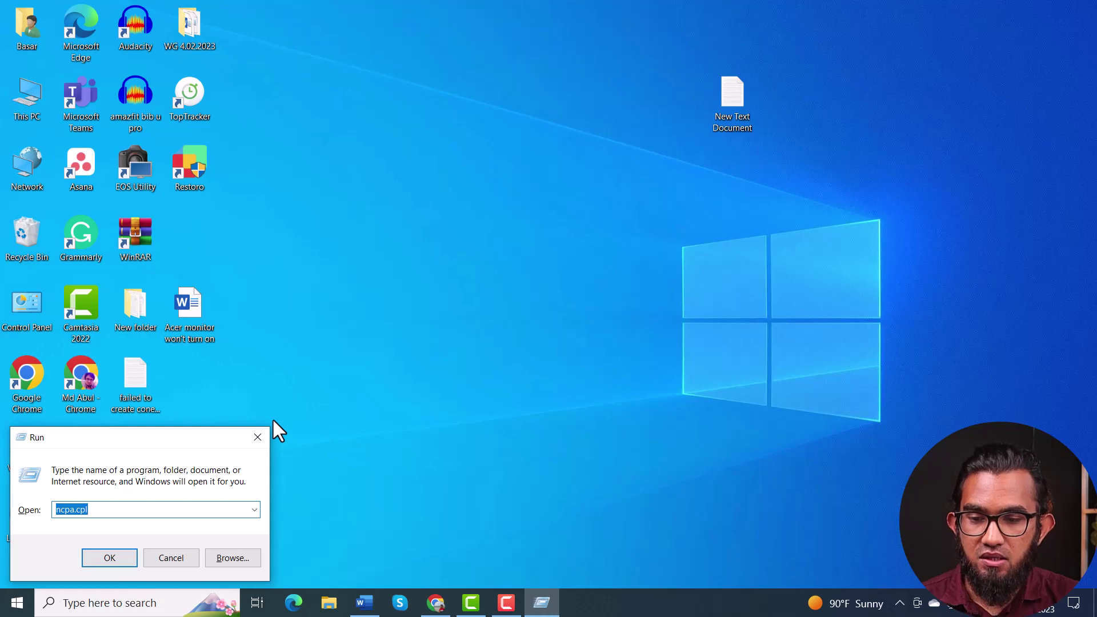
text(ncpa.cpl)
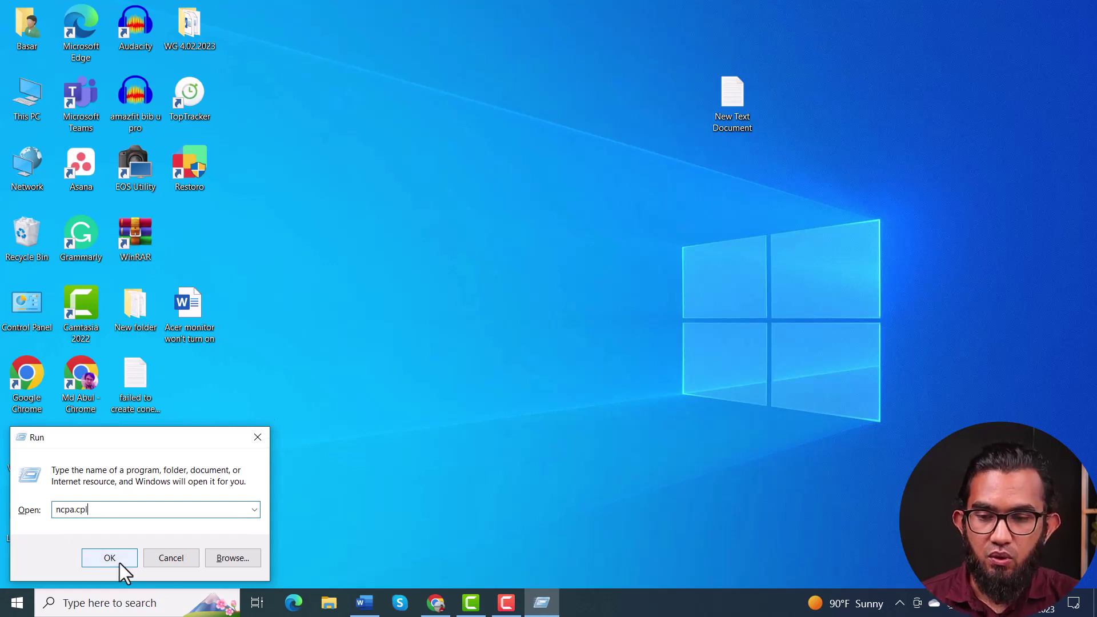
click(119, 564)
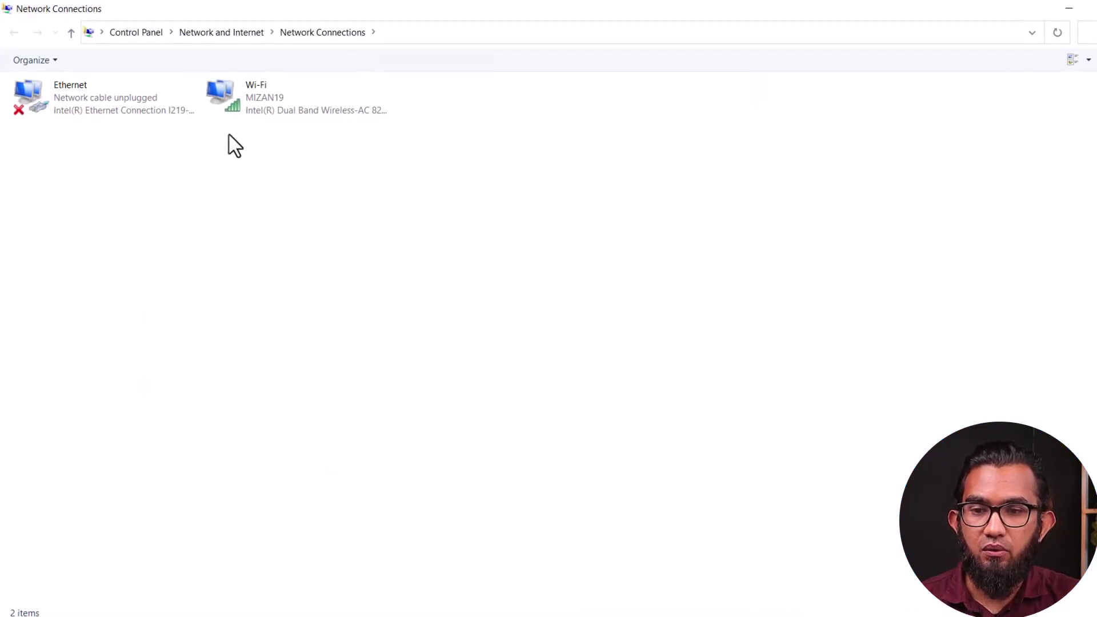
right_click(276, 103)
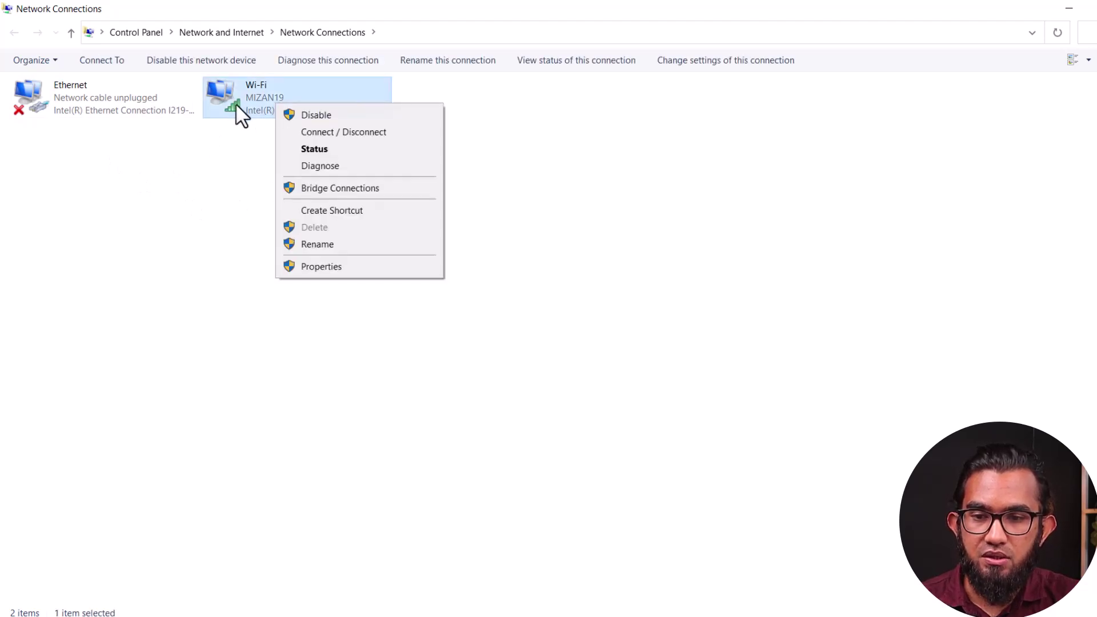
click(345, 266)
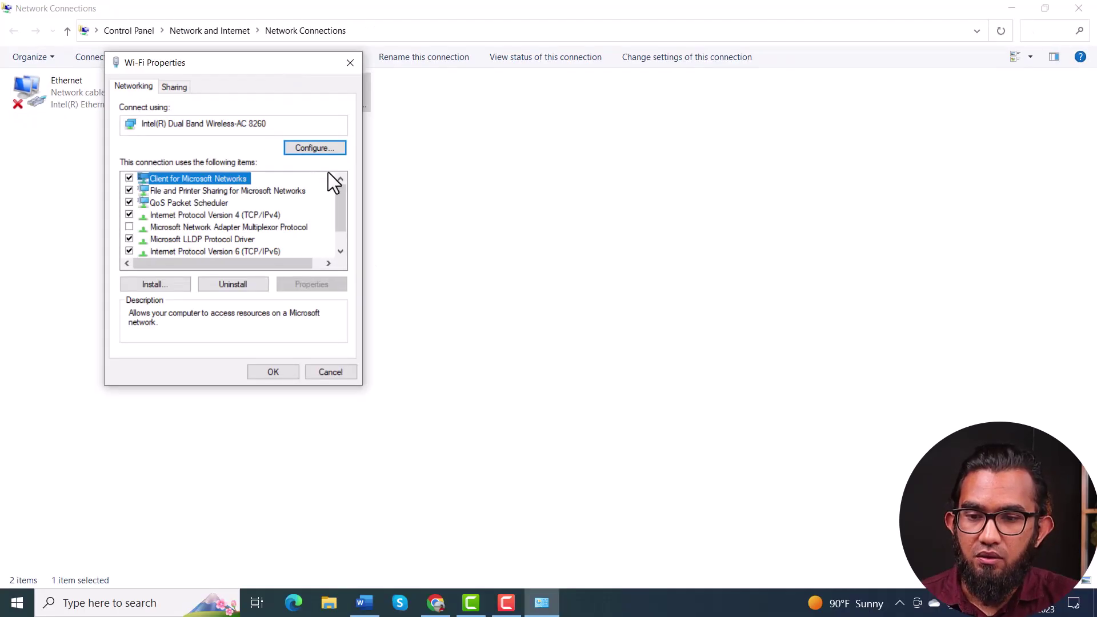
click(216, 227)
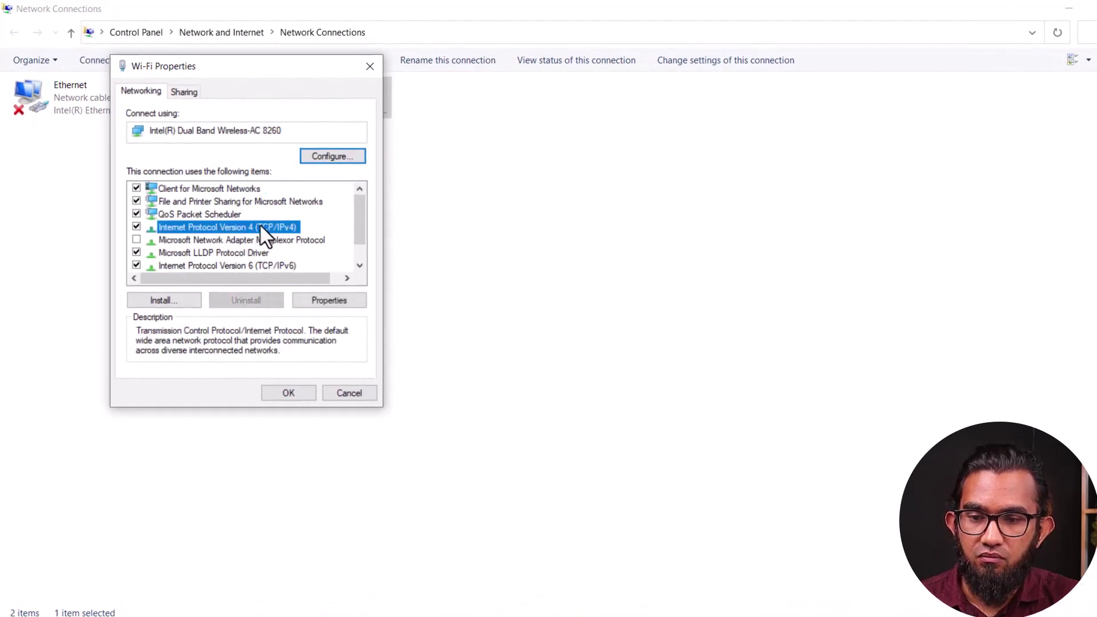
Set the Wi-Fi IPv4 DNS to preferred 8.8.8.8 and alternate 8.8.4.4, then save
click(338, 302)
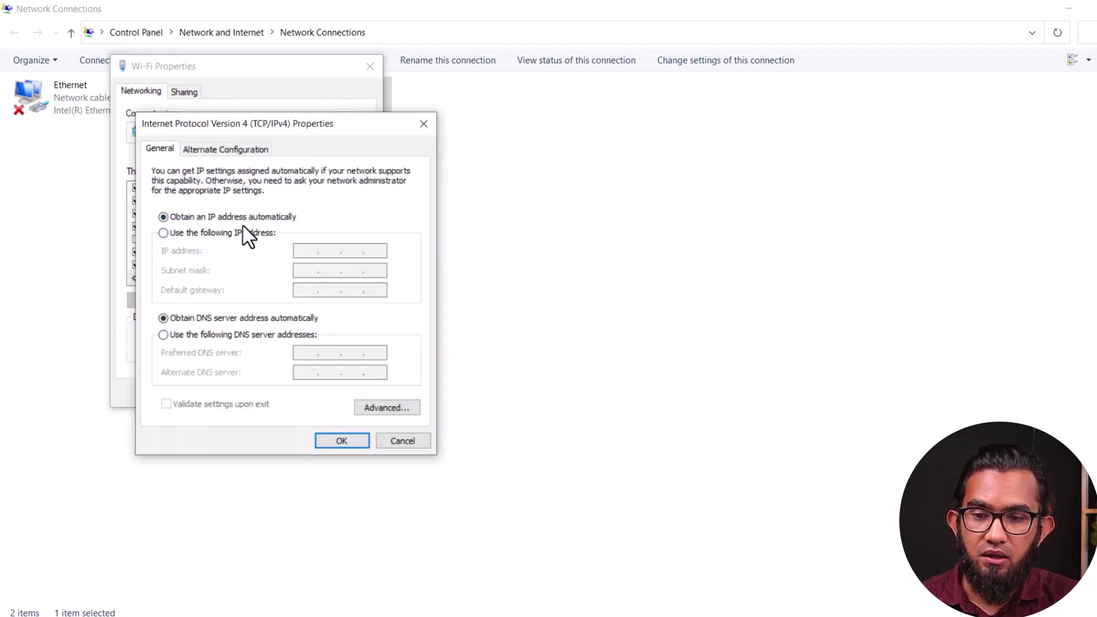
click(192, 336)
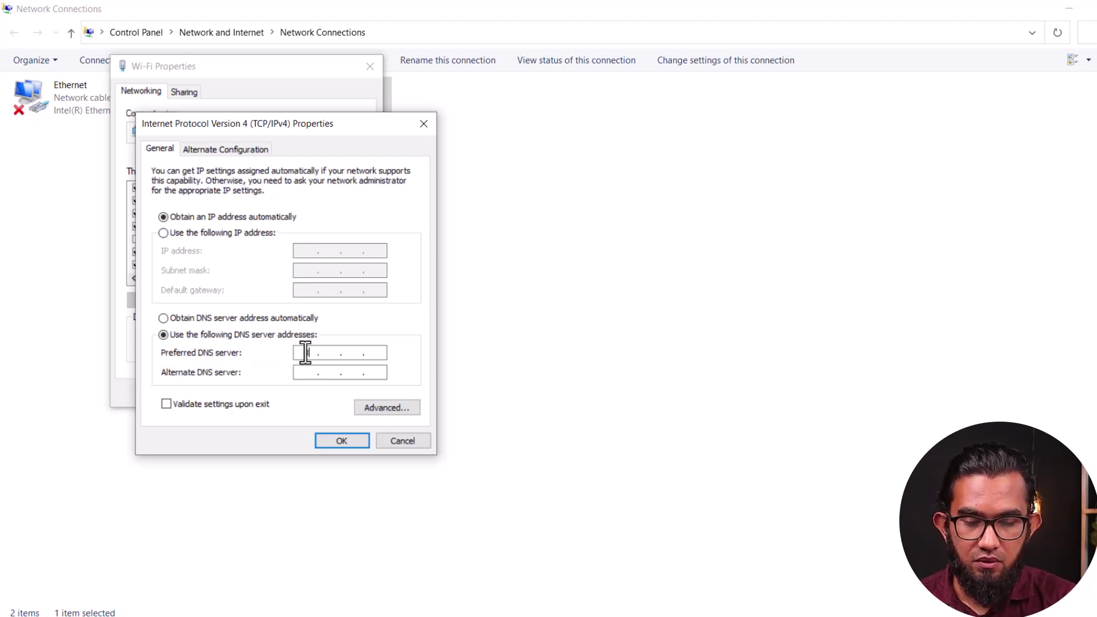
text(8.8.8.8)
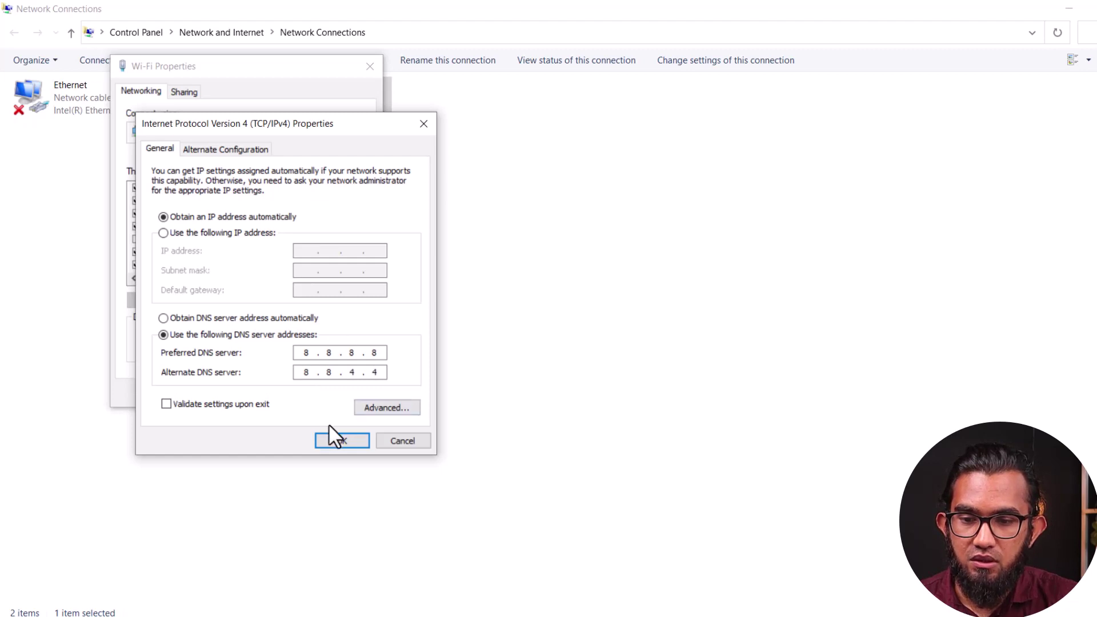
click(343, 442)
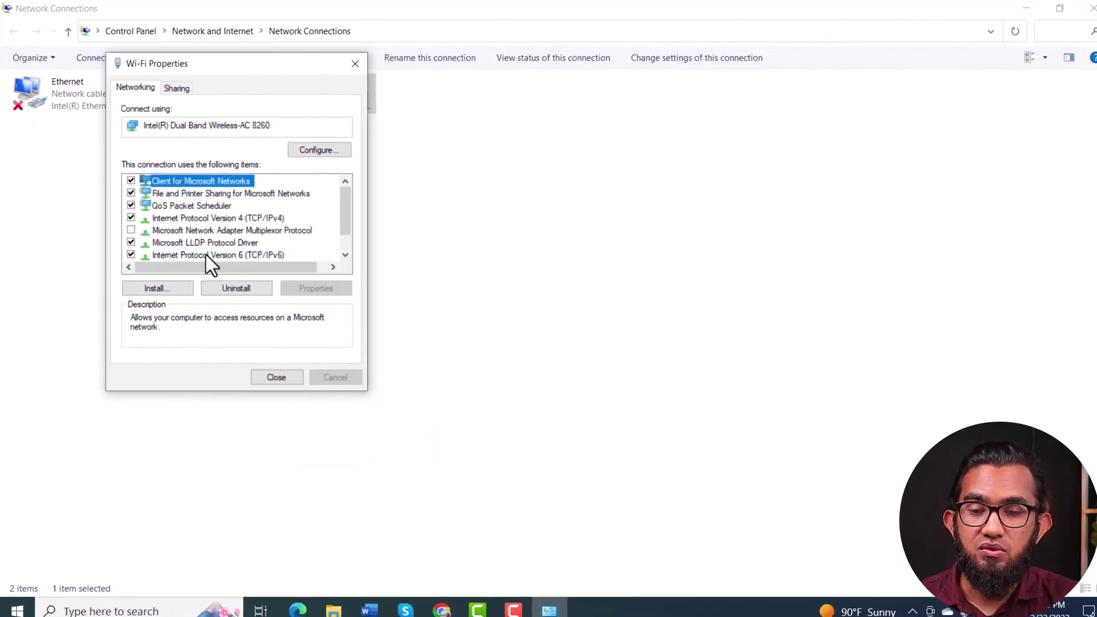
Enter 8.8.8.8 and 8.8.4.4 as manual DNS servers in the Wi-Fi's TCP/IPv6 settings
click(214, 265)
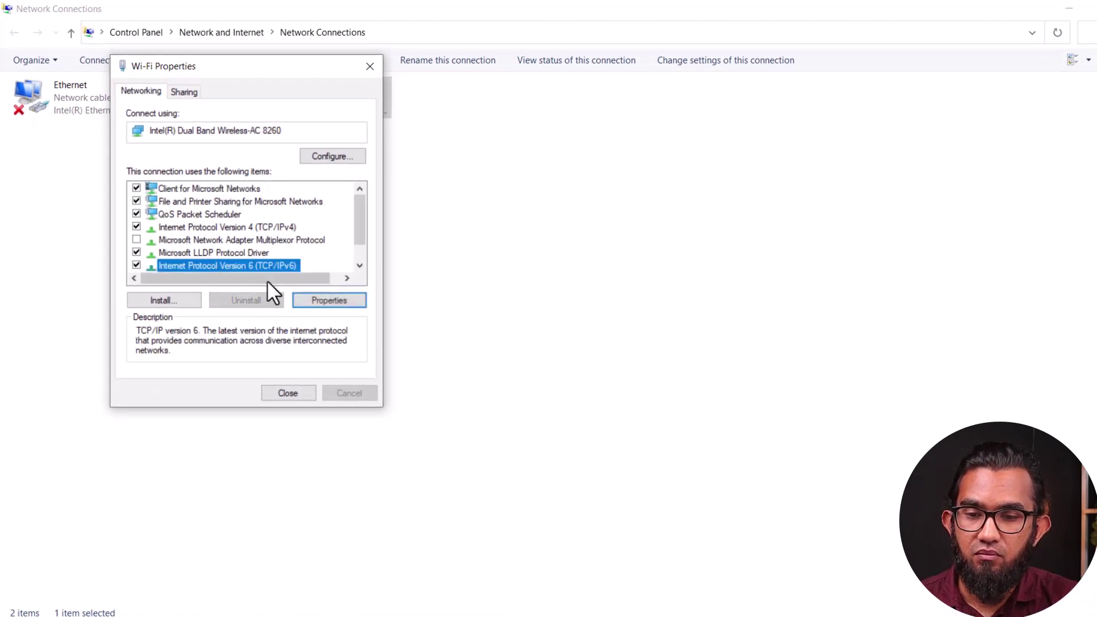
click(327, 300)
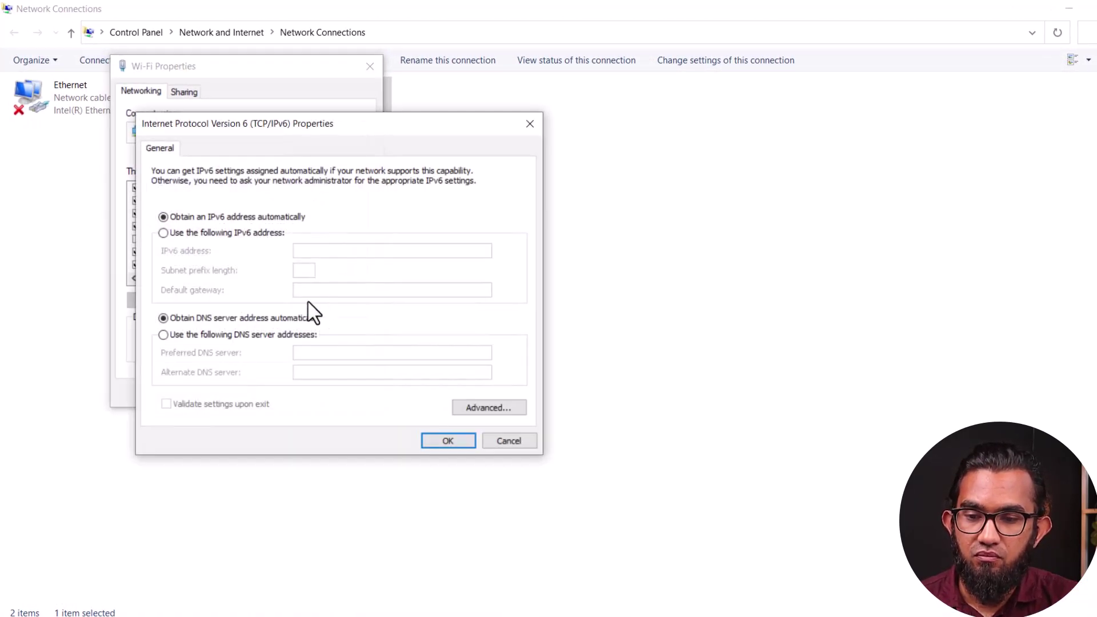
click(224, 336)
click(320, 353)
text(8.8.8.)
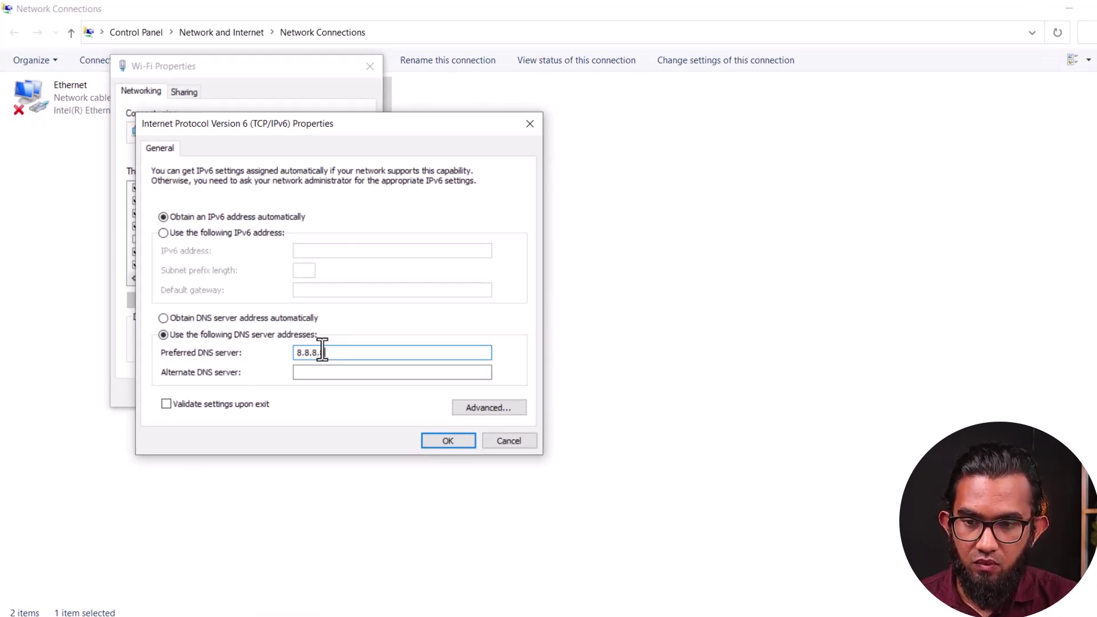
text(8)
click(313, 372)
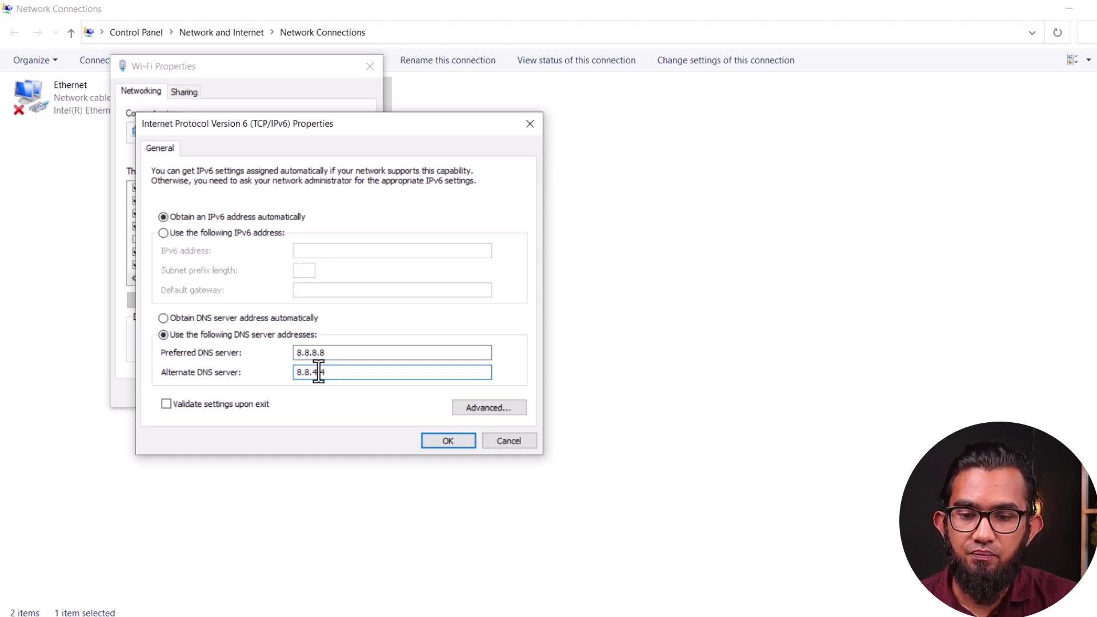
Apply the IPv6 DNS settings, dismiss the invalid-address warning, and close Wi-Fi Properties
click(447, 441)
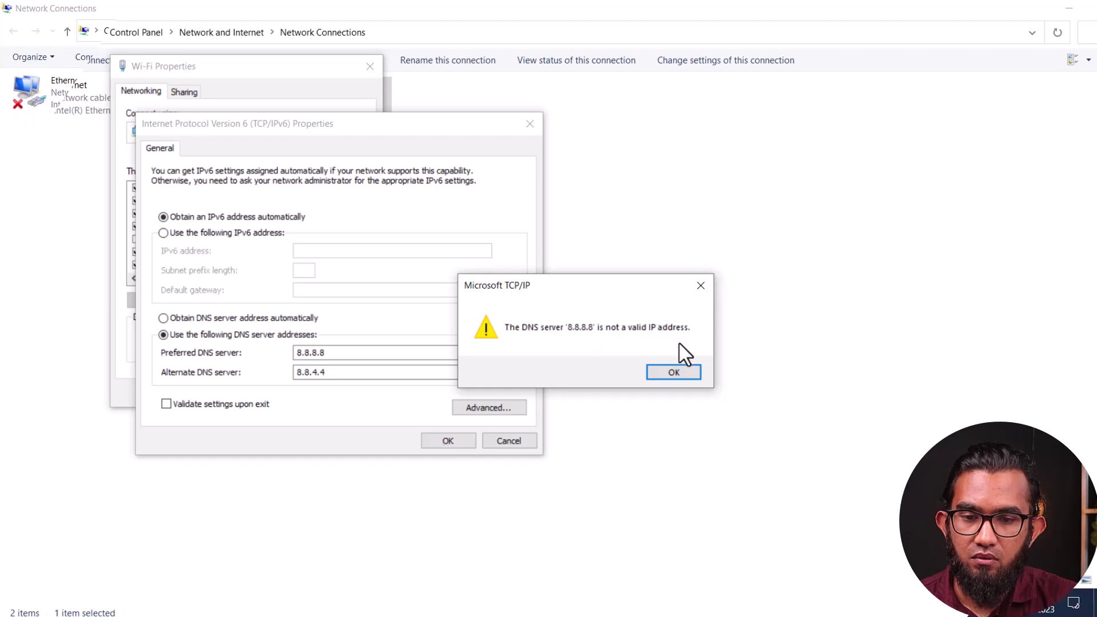
click(674, 372)
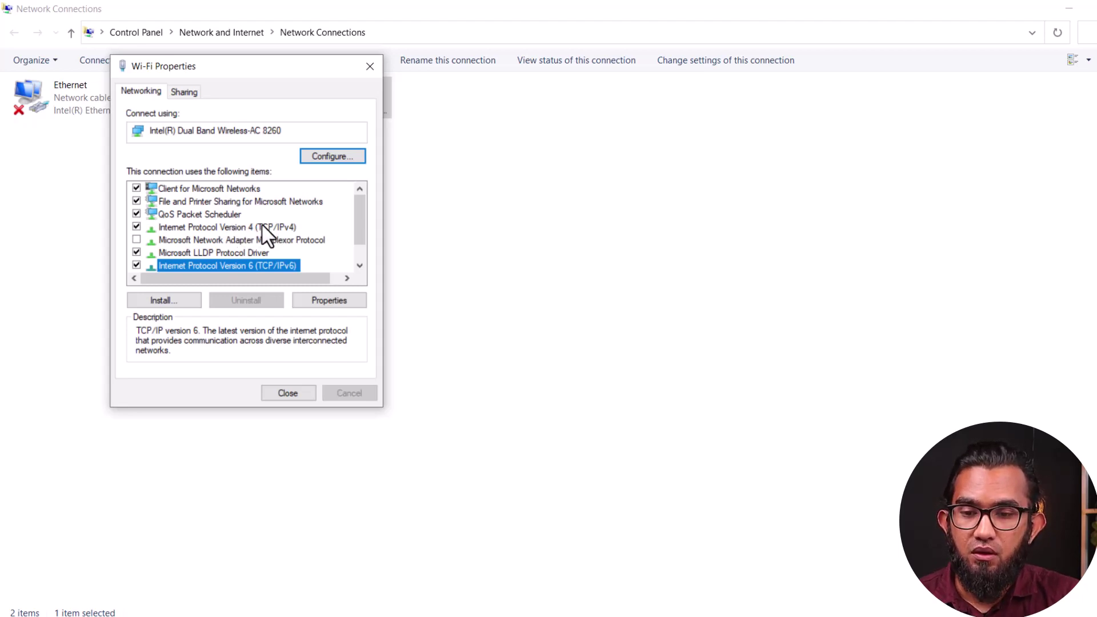
click(280, 392)
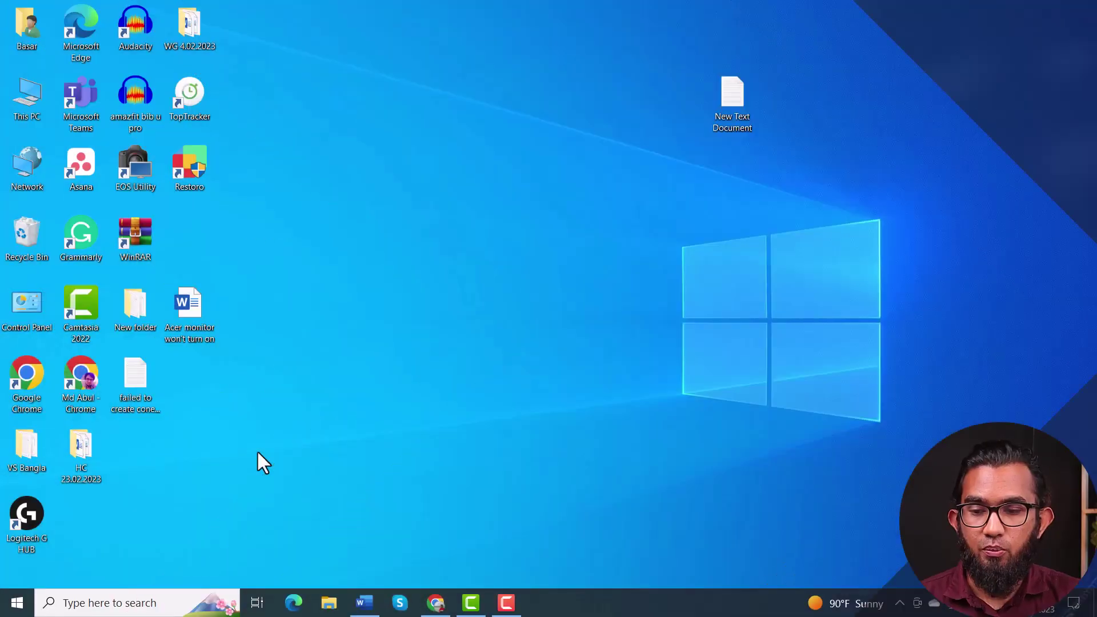
Bring up the Windows Run dialog with Win+R
key(super+r)
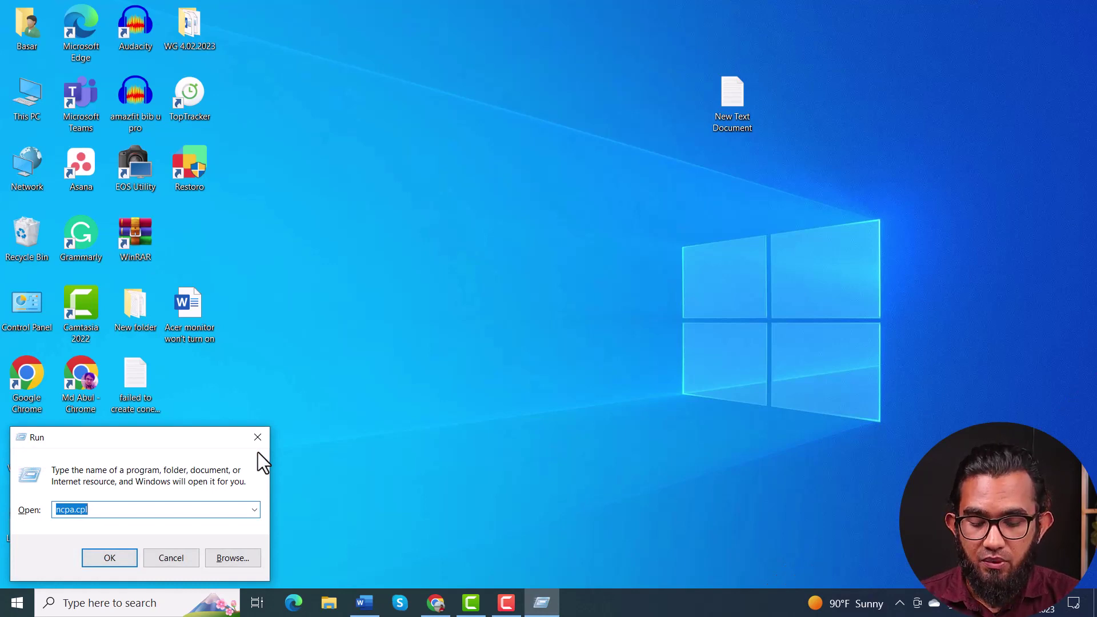
Launch Device Manager via devmgmt.msc and maximize it
text(dev)
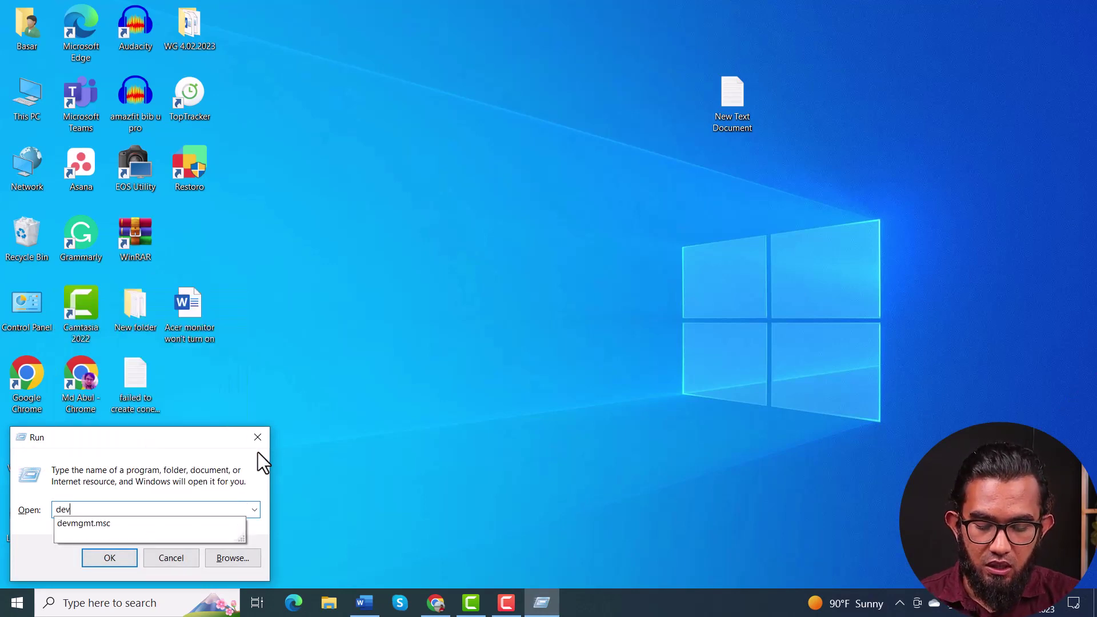
text(mgm)
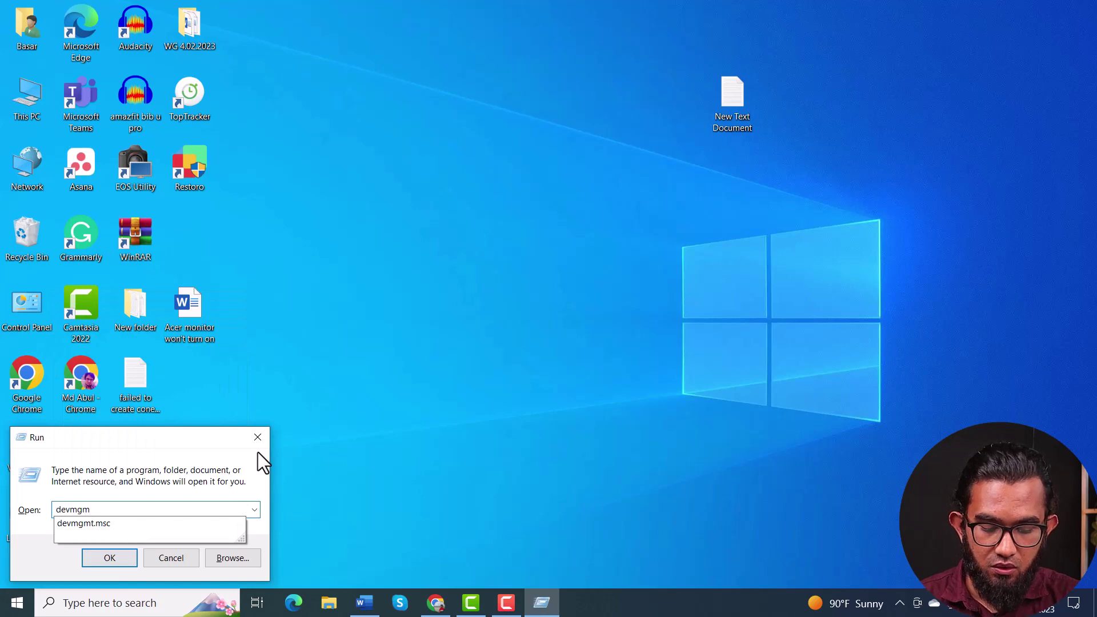
text(t.ms)
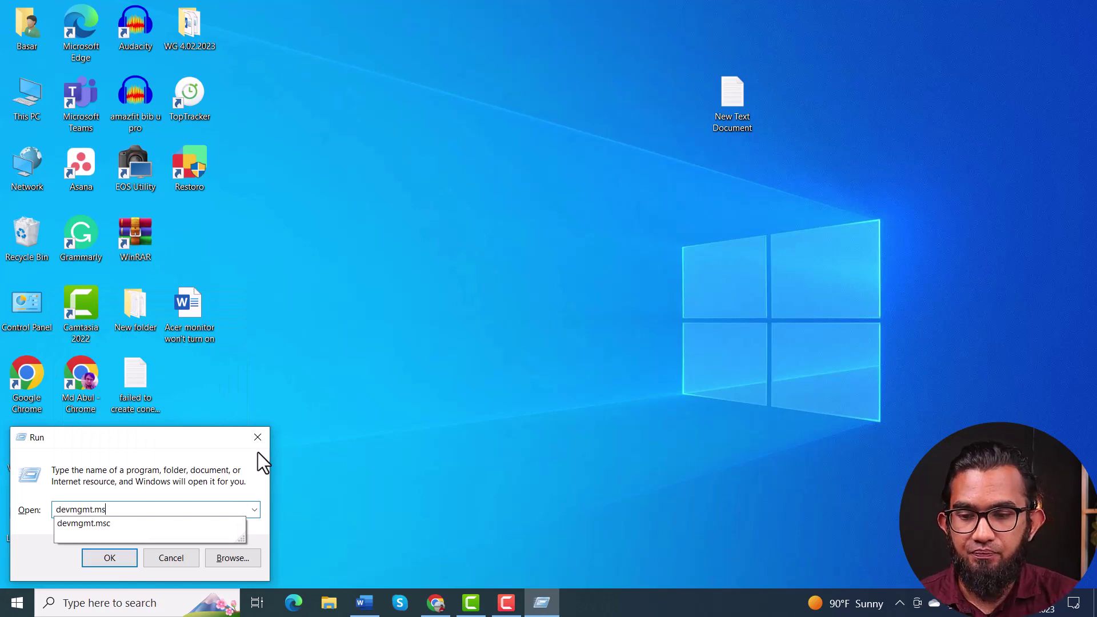
key(Return)
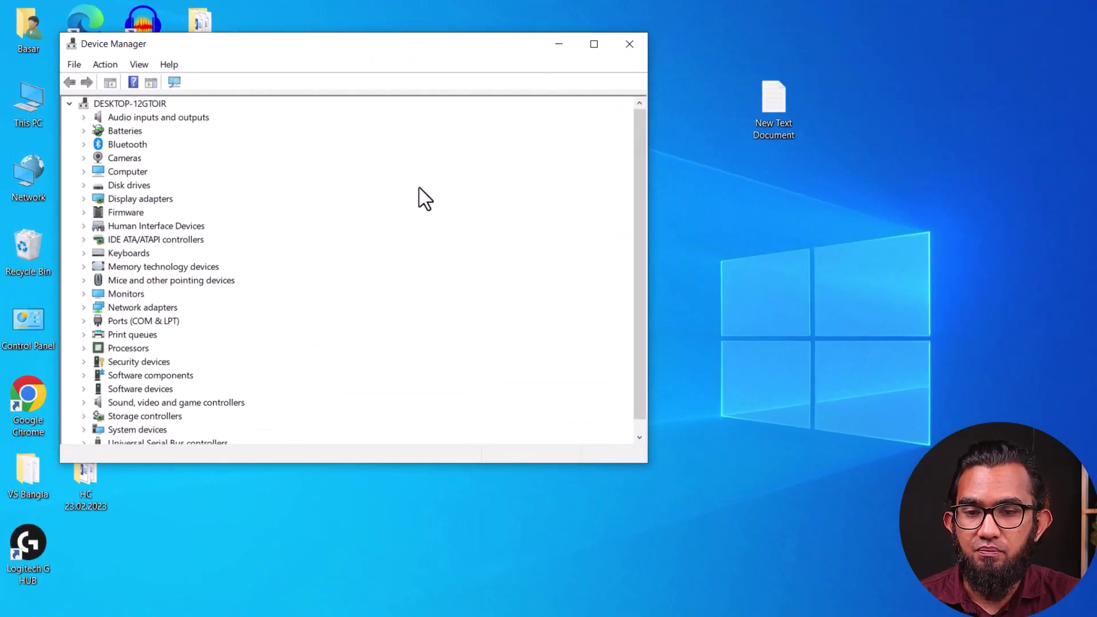
key(super+Up)
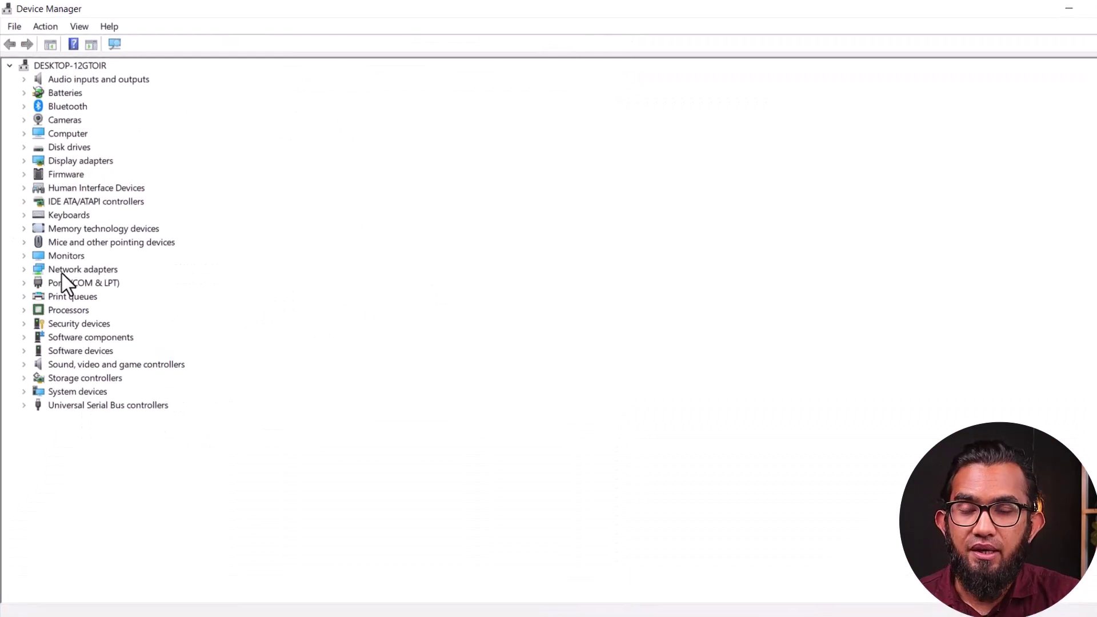
Expand Network adapters and open the Intel Dual Band Wireless-AC 8260's options
right_click(72, 271)
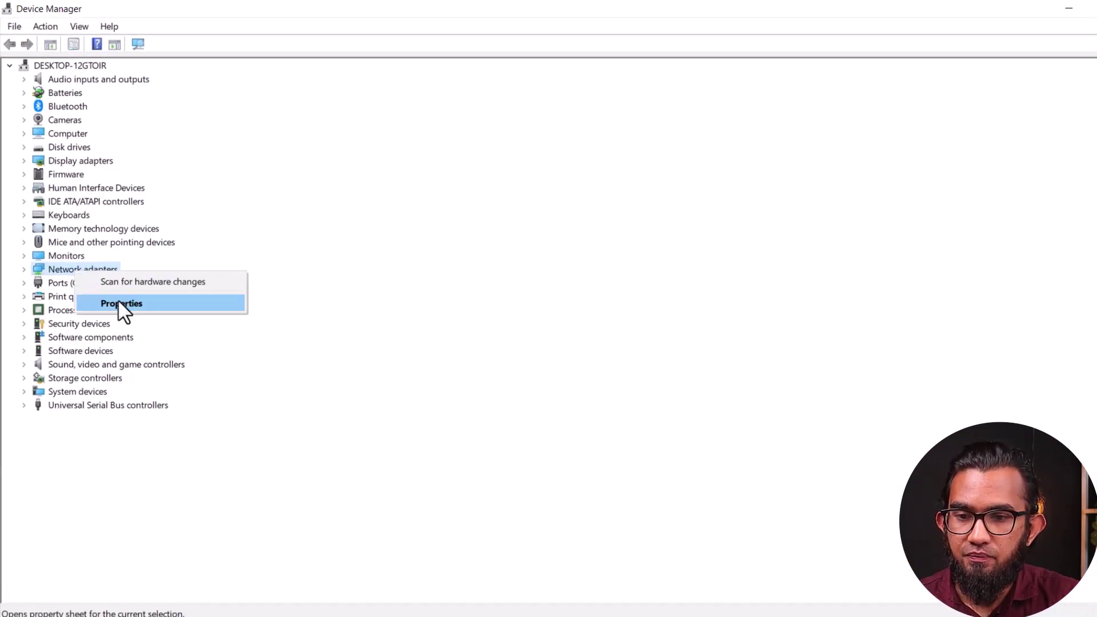
click(120, 304)
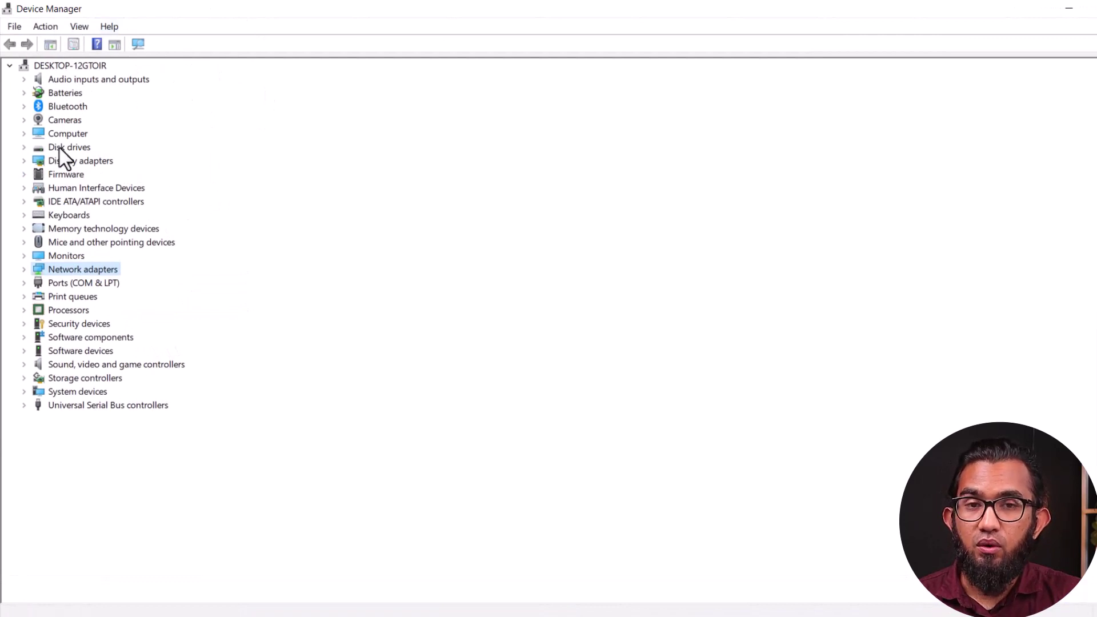
double_click(77, 273)
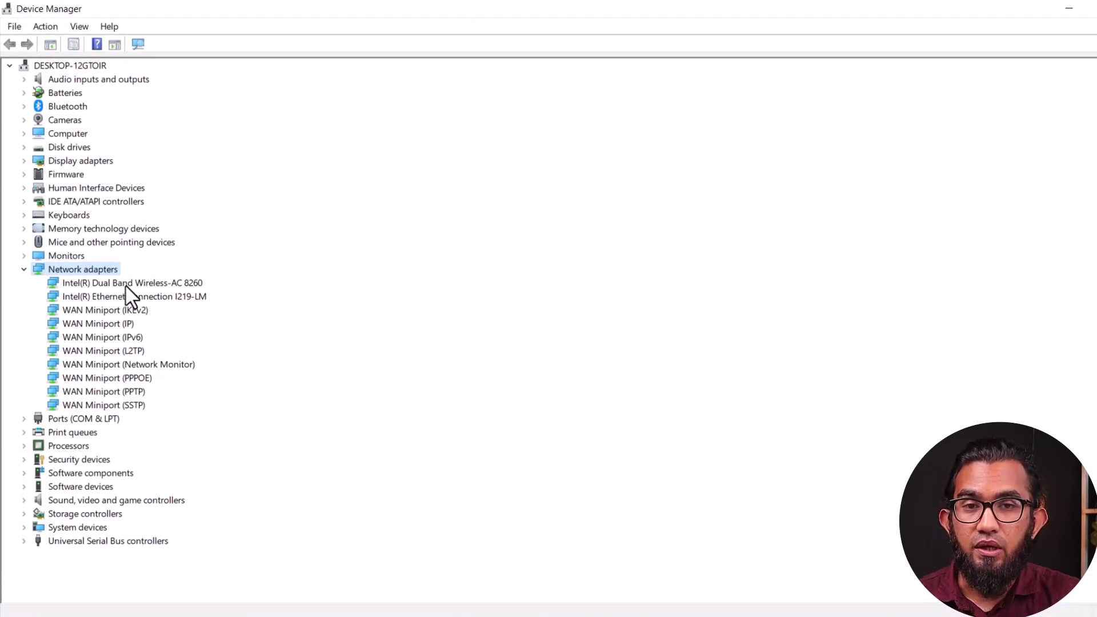
right_click(127, 286)
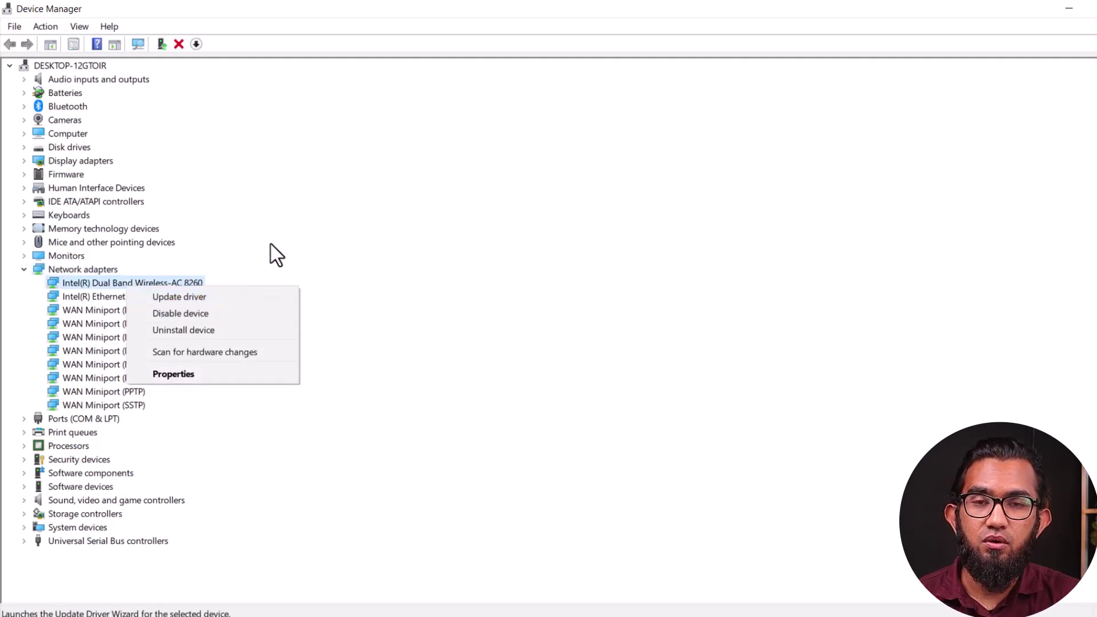
click(283, 253)
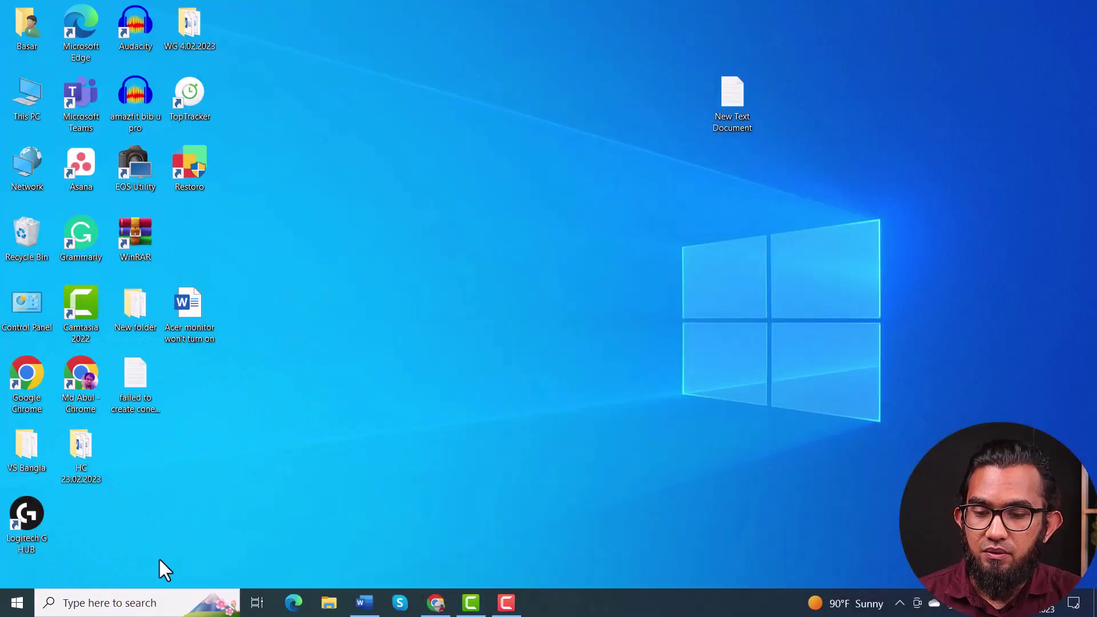
From Control Panel's Windows Defender Firewall on/off settings, select Turn off for private and public networks
click(124, 603)
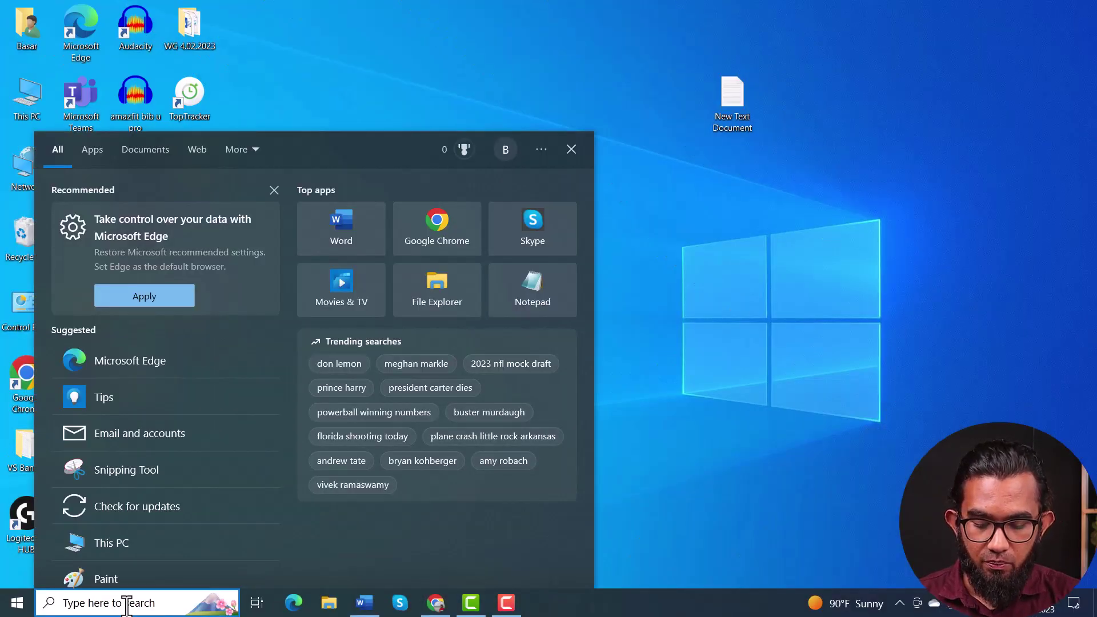
text(con)
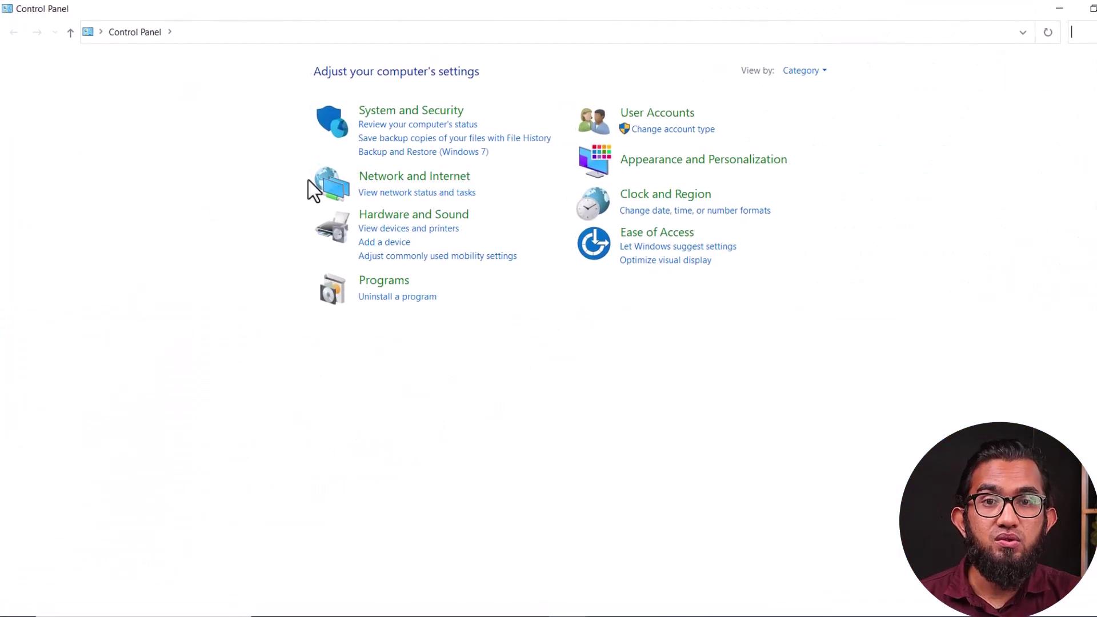
click(407, 110)
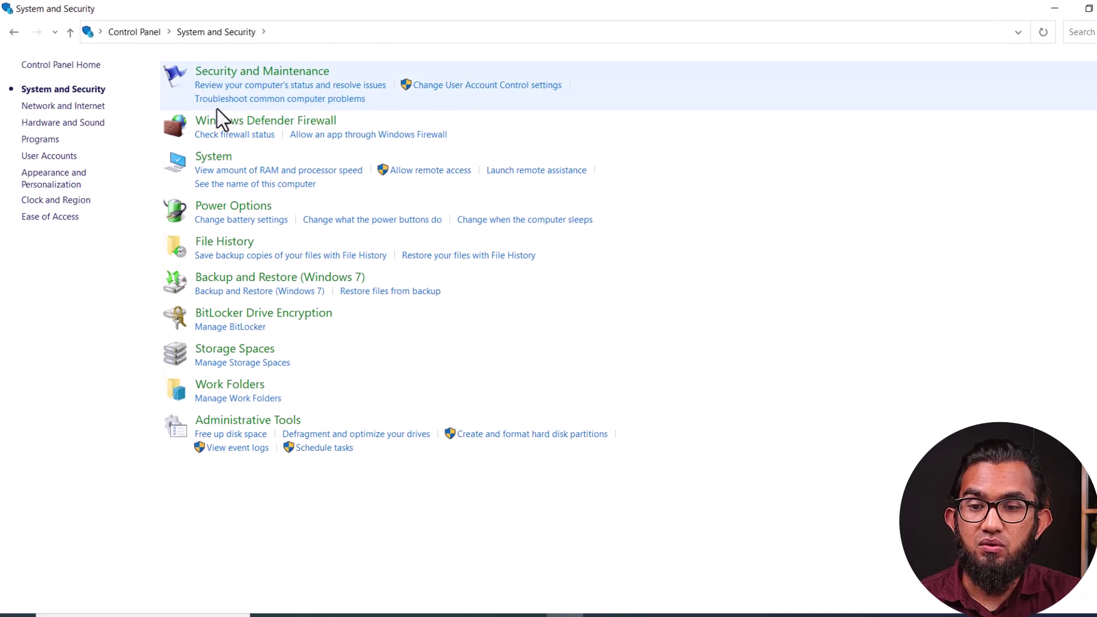
click(320, 129)
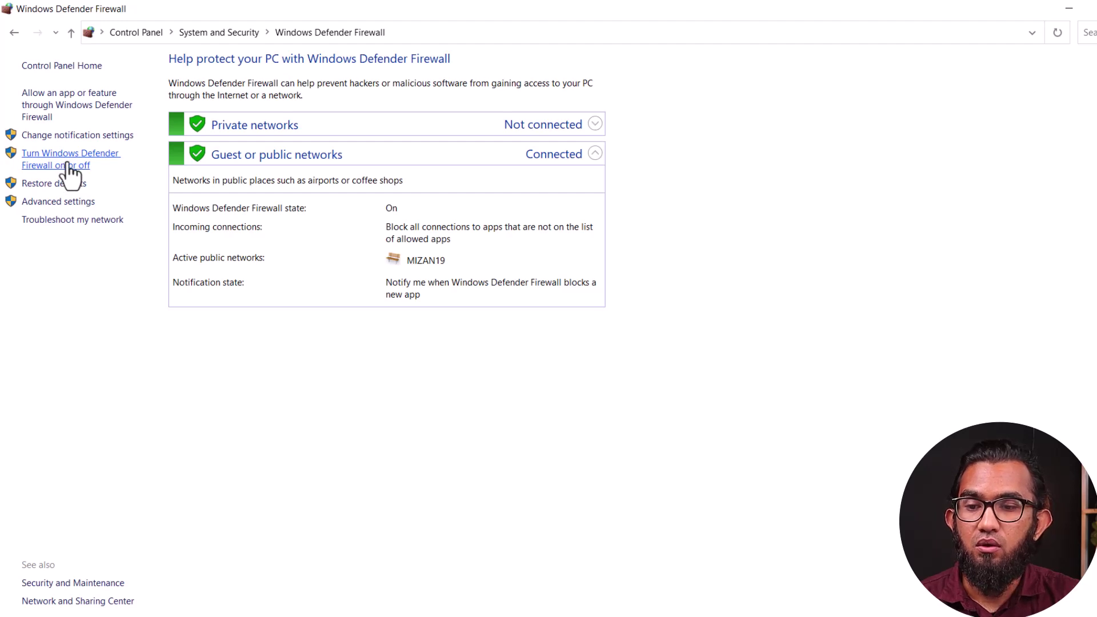
click(69, 170)
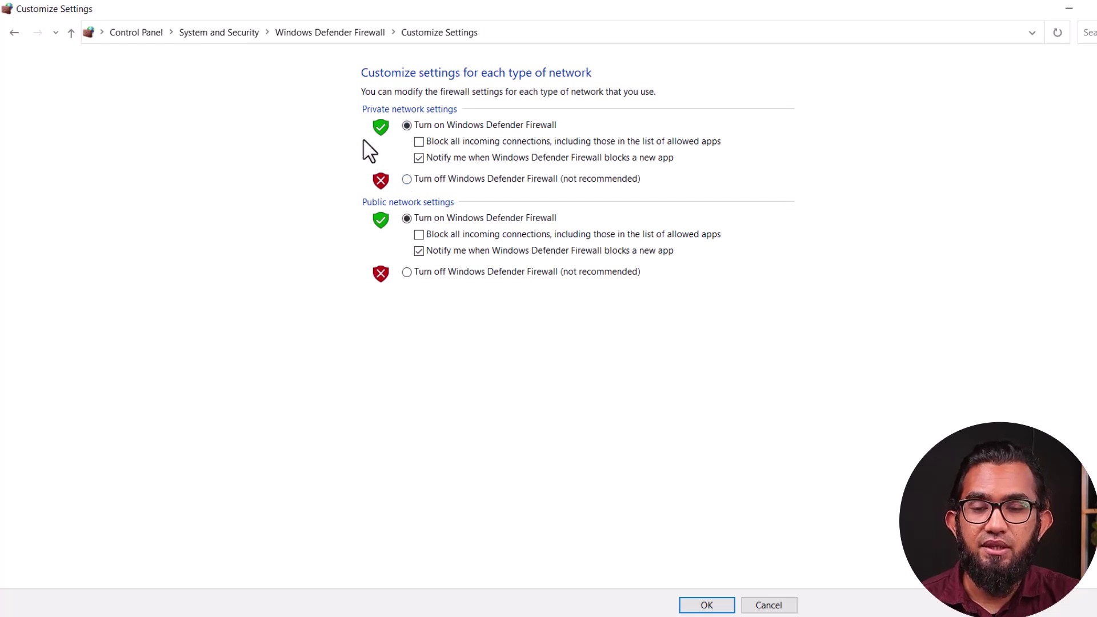
click(407, 180)
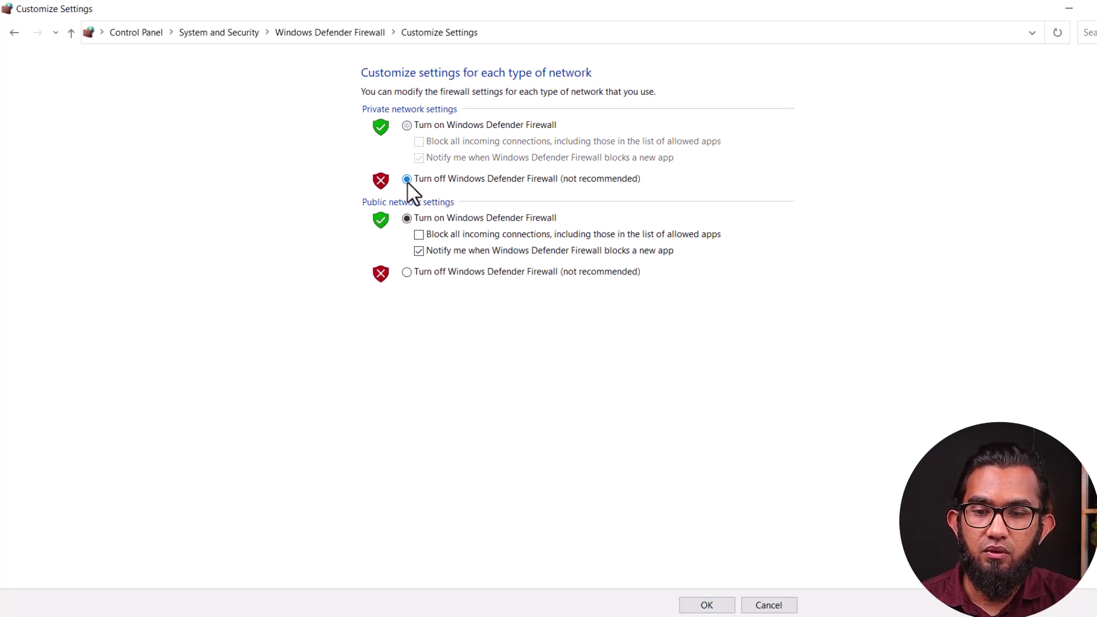
click(407, 273)
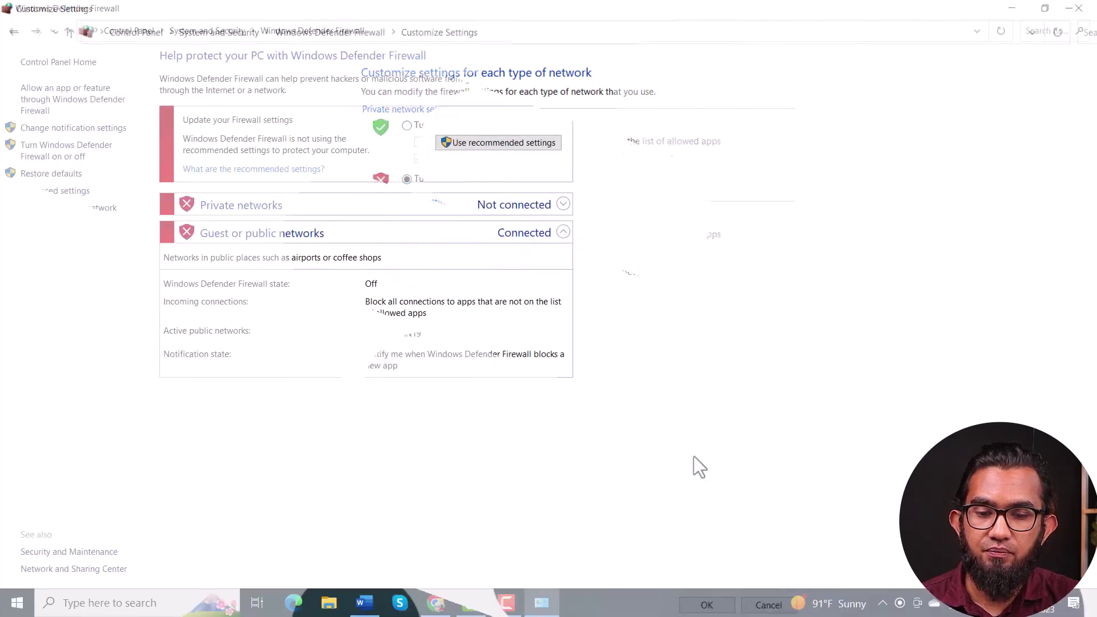